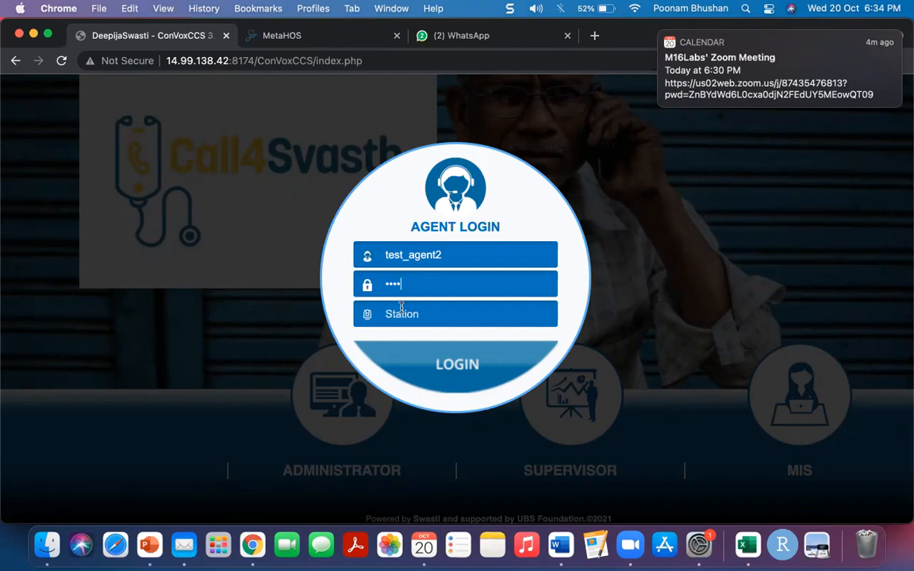
- Log in to the ConVox agent portal with the station number and save the credentials in Chrome
key("Return")
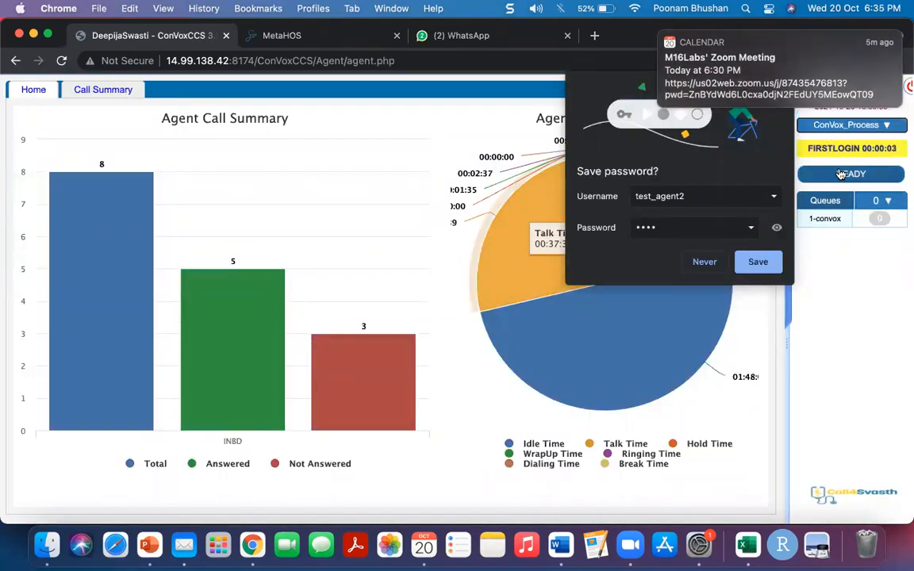
left_click(755, 270)
- Set the agent to READY and bring up the MetaHOS screening list
left_click(846, 176)
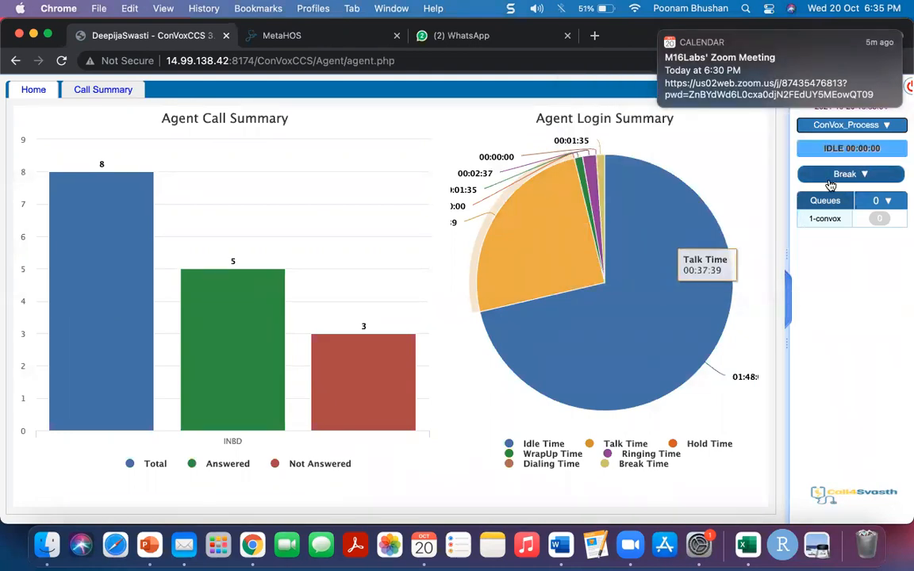
left_click(258, 34)
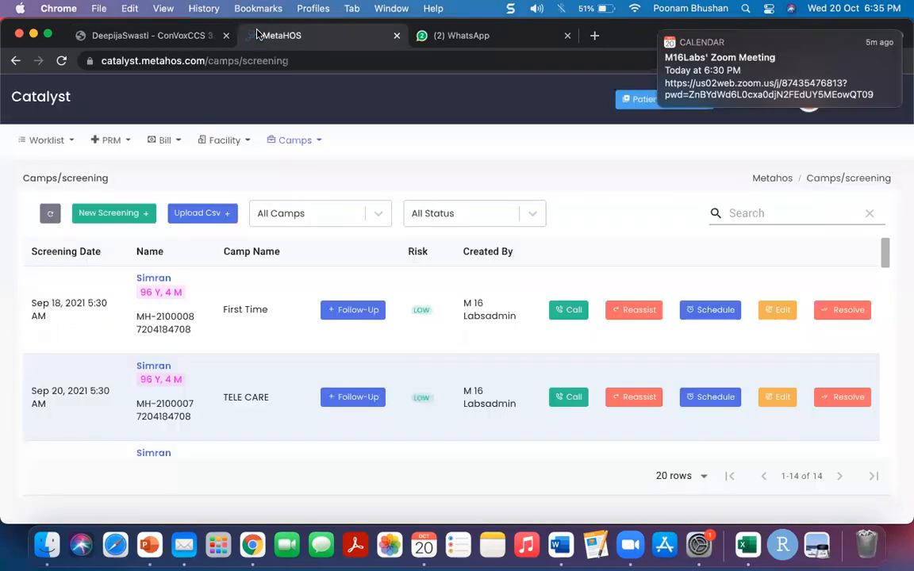
- Scroll through the MetaHOS camps/screening table, then return to the ConVoxCCS dashboard tab
scroll(502, 257, "down", 1)
scroll(502, 257, "up", 1)
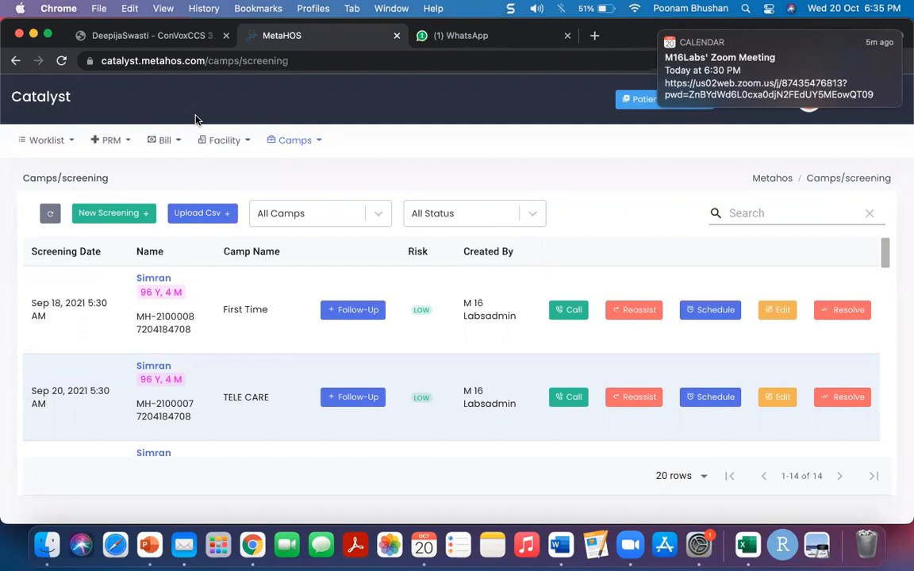
left_click(76, 34)
mouse_move(108, 284)
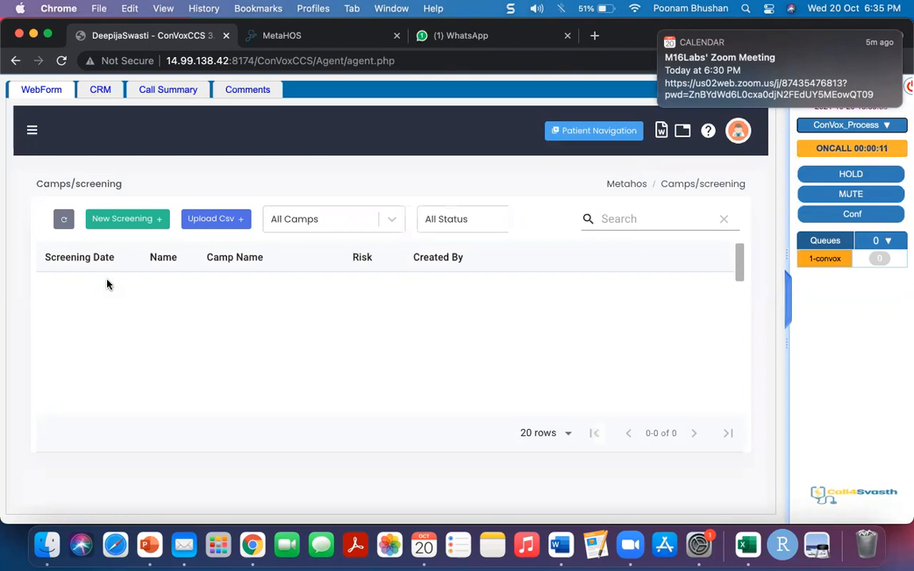
- Start a New Screening for the caller from the WebForm tab
left_click(129, 219)
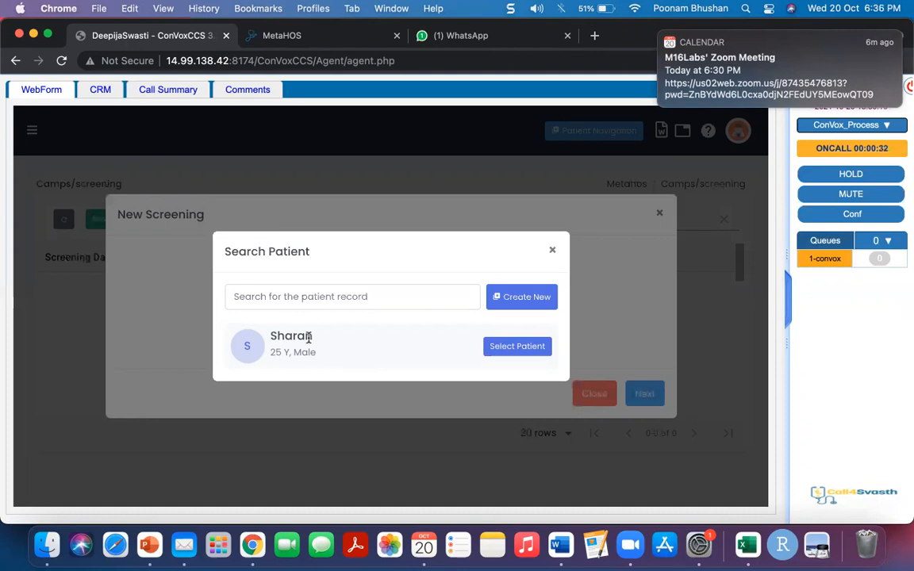
- Select the found patient record and assign the screening to the TELE CARE camp
left_click(519, 347)
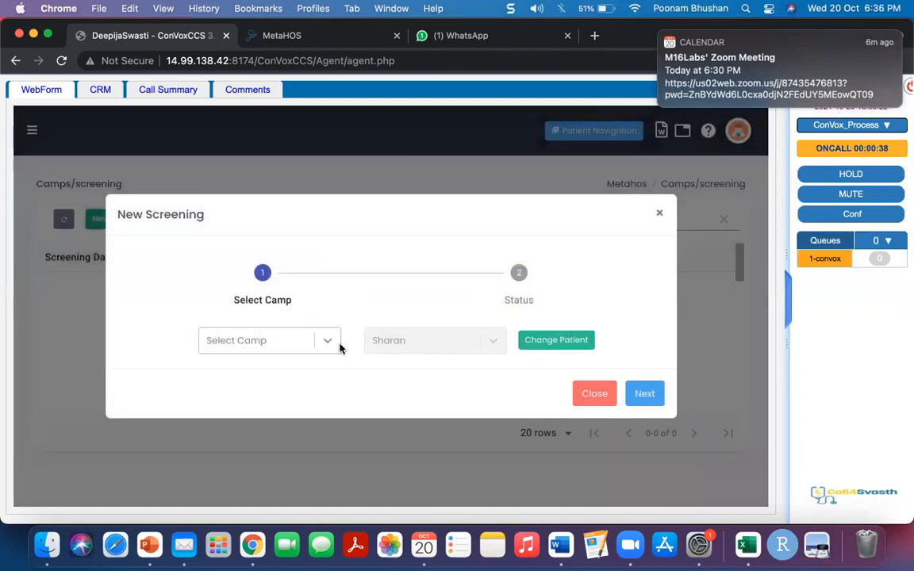
left_click(322, 346)
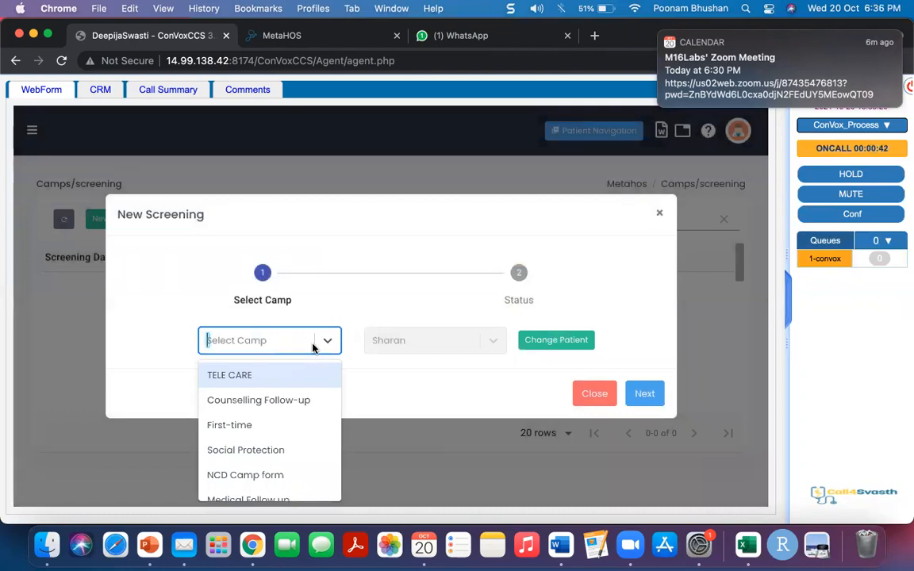
left_click(278, 379)
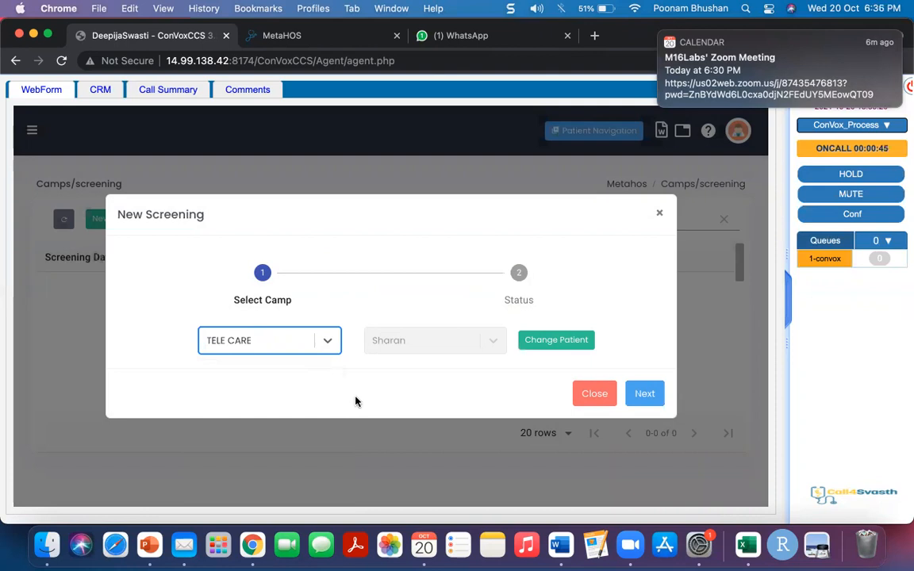
- Continue to Telecare Surveillance and add Chest pain or pressure as a red-flag symptom
left_click(647, 393)
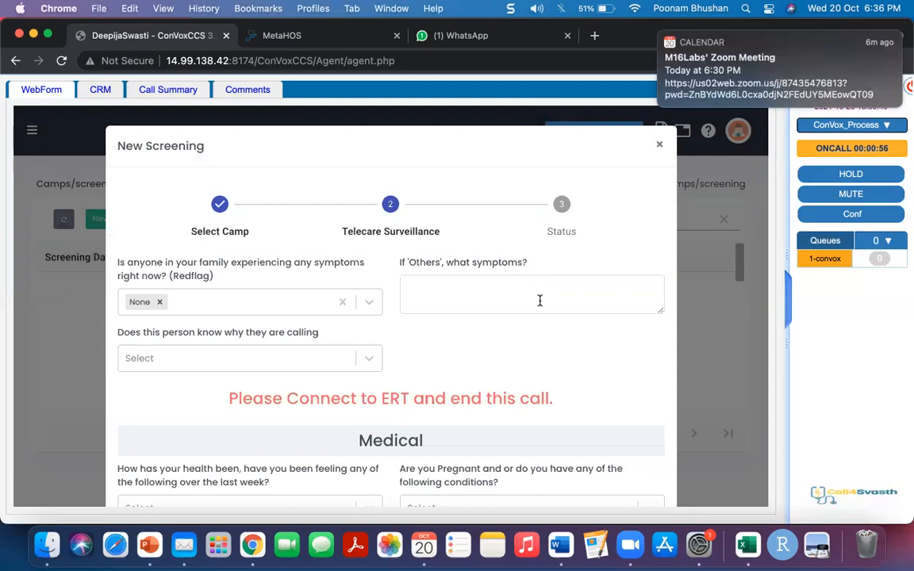
scroll(540, 300, "down", 2)
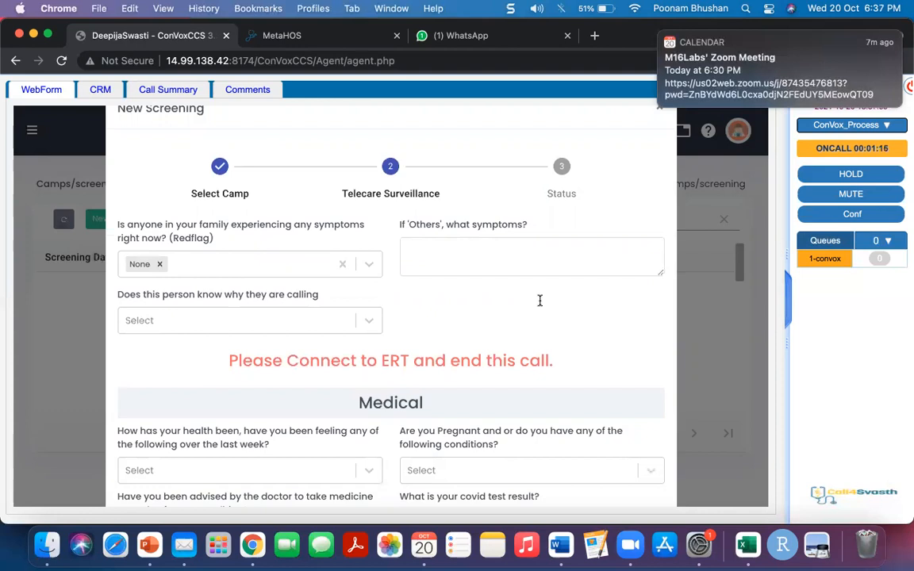
left_click(218, 260)
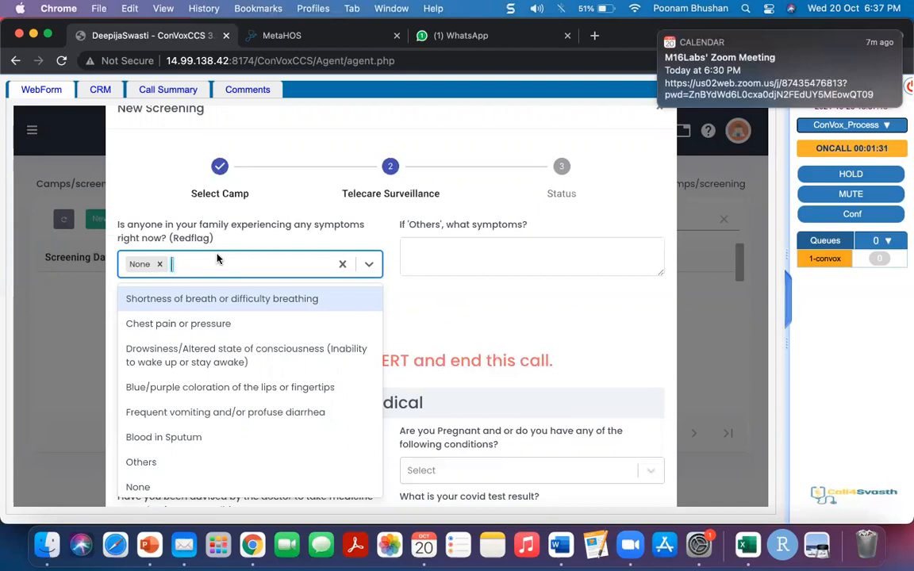
left_click(203, 321)
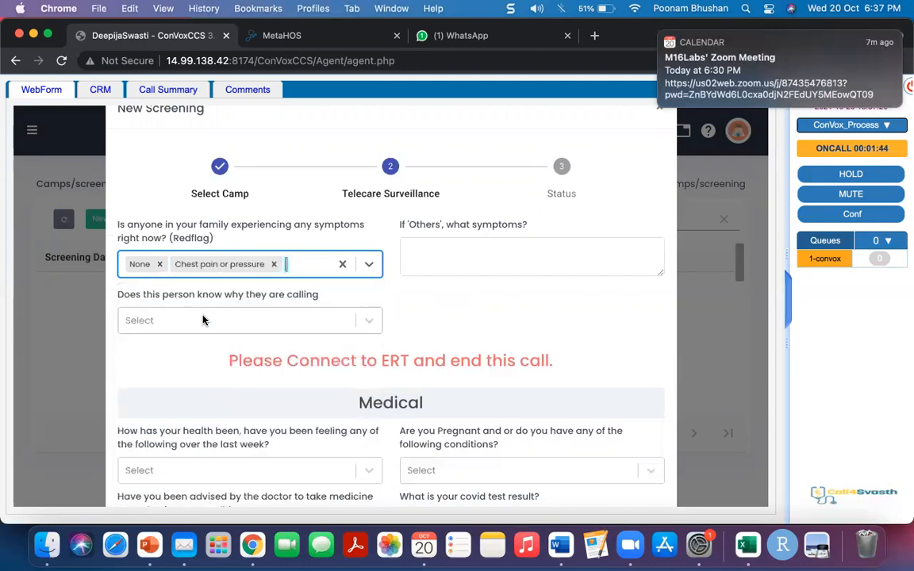
- Record the reason for the call as Medical
left_click(409, 250)
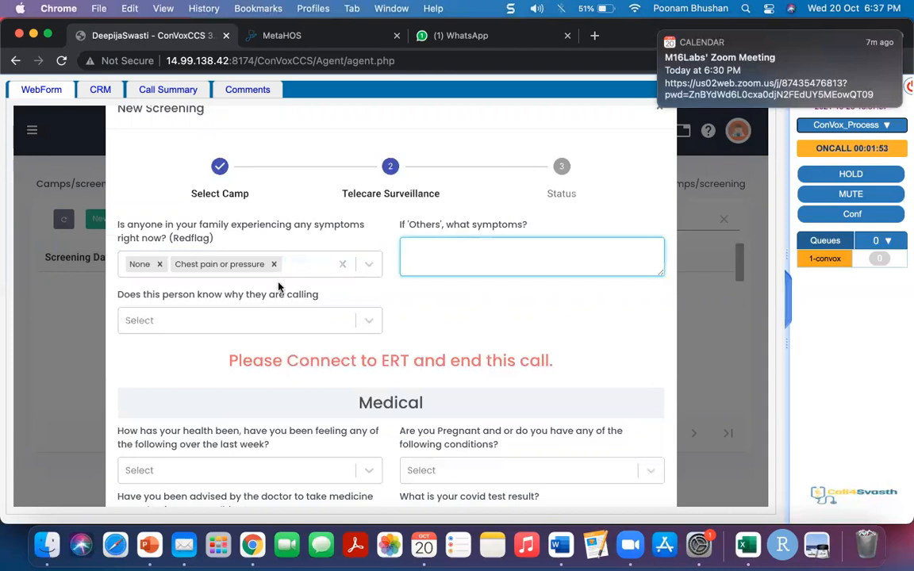
left_click(236, 318)
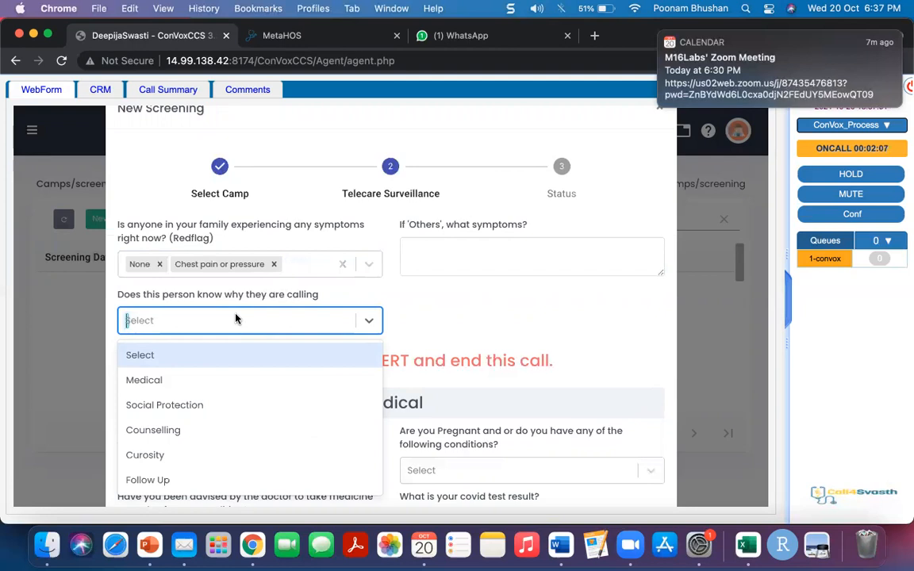
left_click(199, 377)
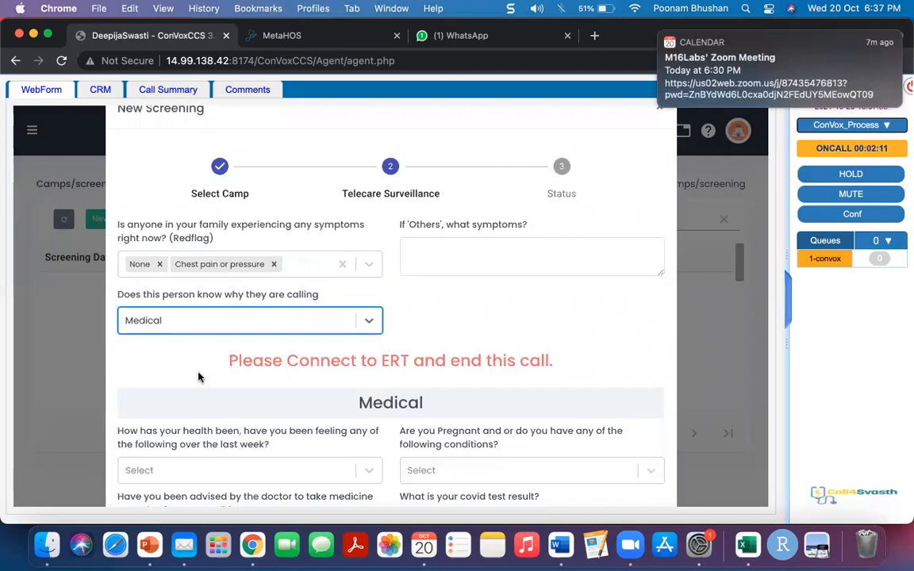
scroll(199, 377, "down", 1)
- Choose Head Ache in the 'How has your health been' last-week symptom dropdown
scroll(199, 377, "down", 3)
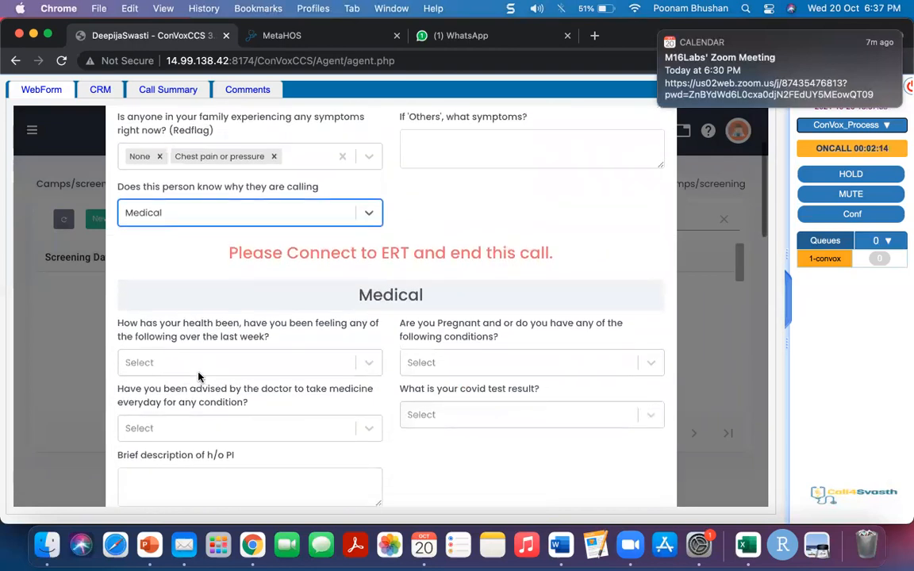
scroll(199, 377, "up", 2)
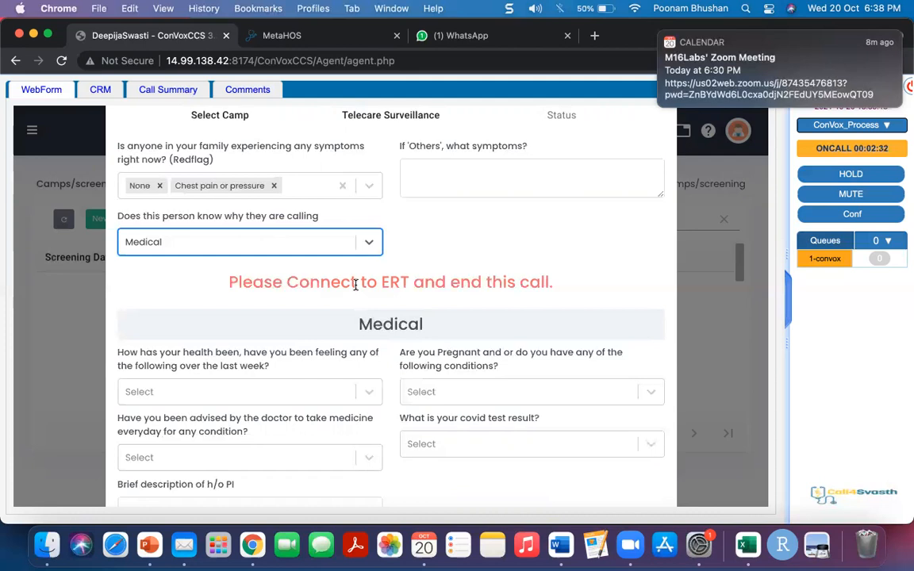
scroll(355, 284, "down", 2)
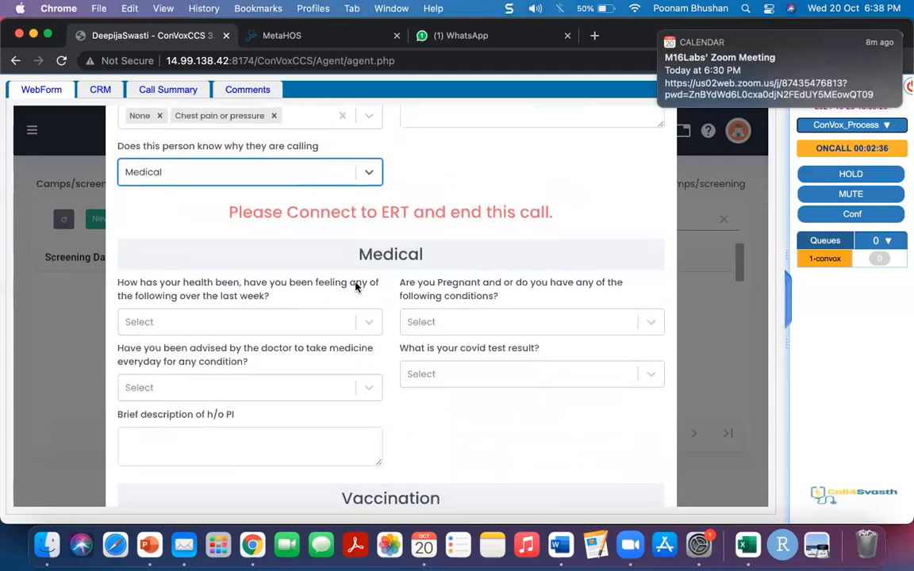
scroll(356, 287, "up", 2)
scroll(355, 288, "down", 1)
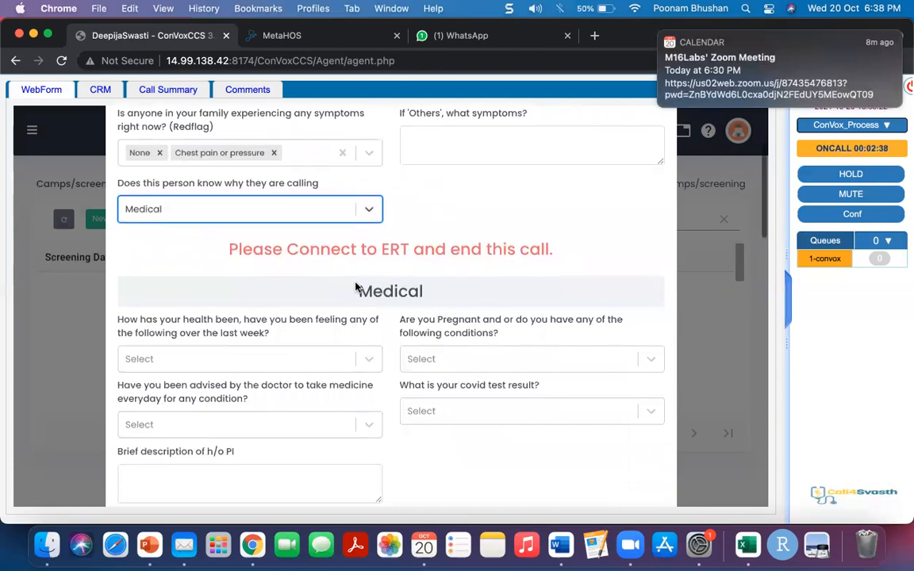
scroll(356, 287, "down", 1)
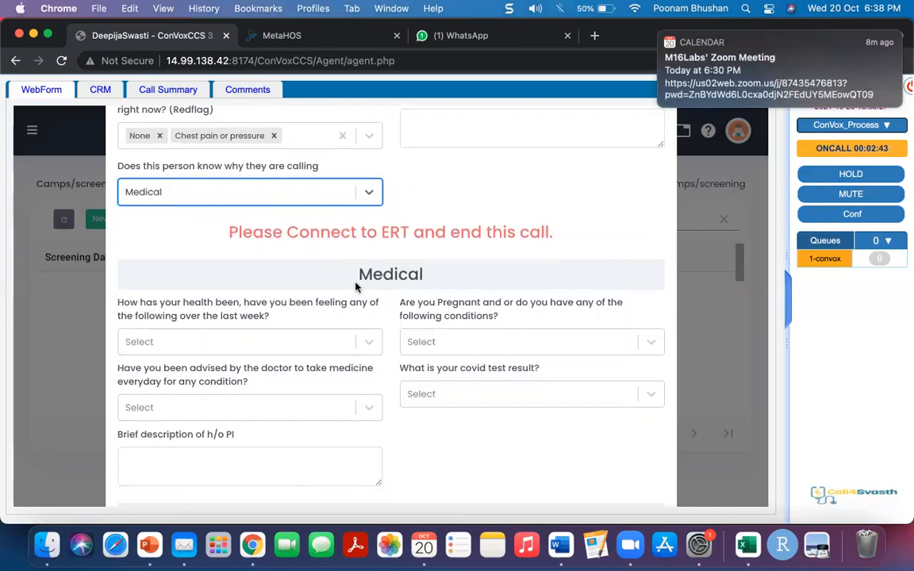
left_click(361, 340)
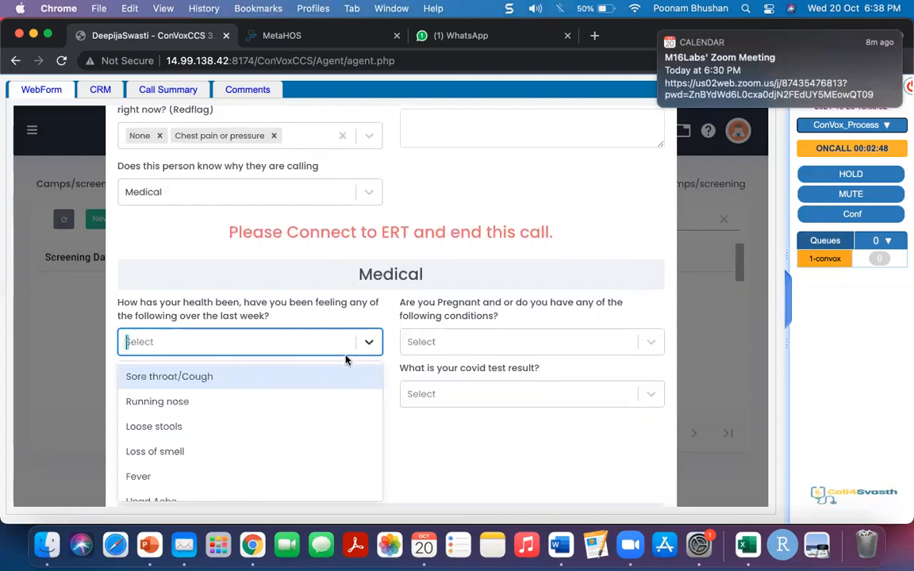
scroll(333, 389, "down", 2)
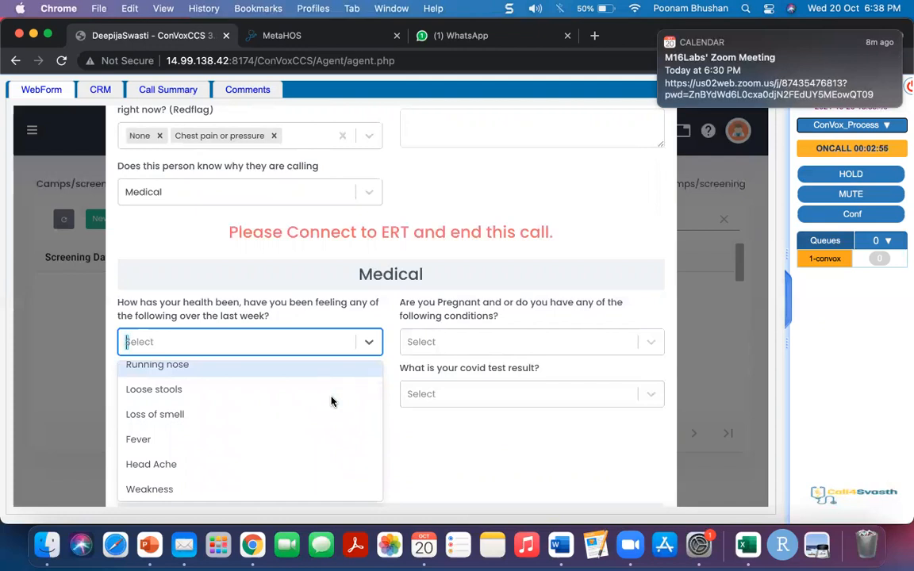
left_click(176, 465)
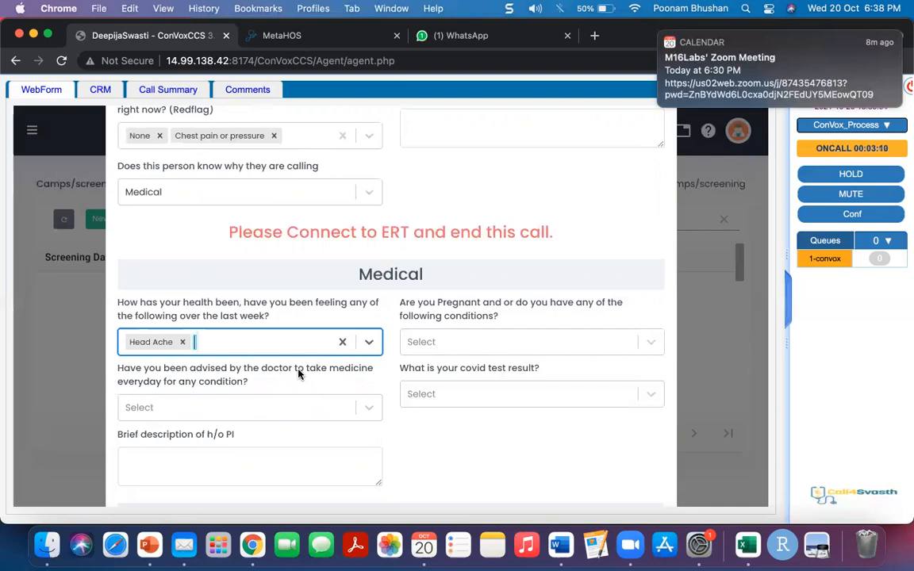
left_click(364, 417)
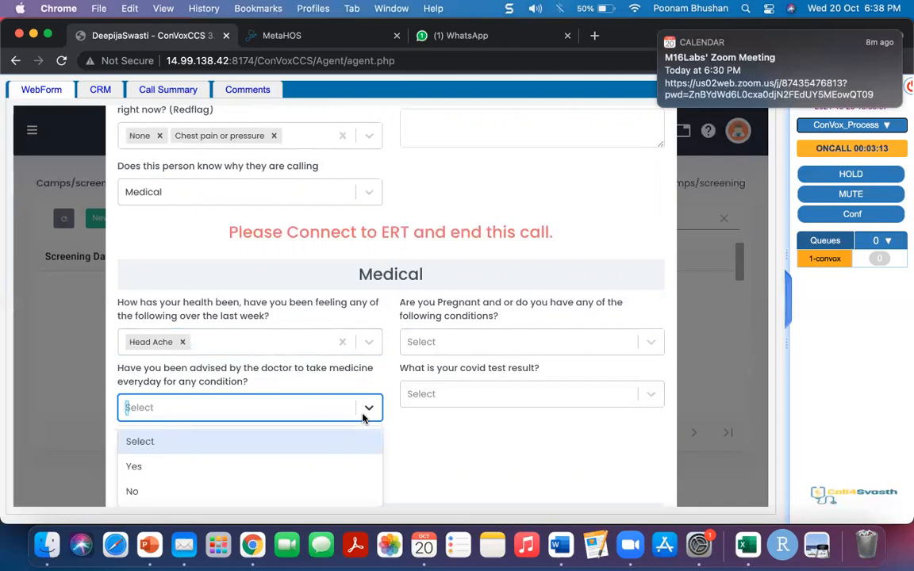
- Answer No for daily doctor-advised medicine and set the covid test result to Negative
left_click(311, 486)
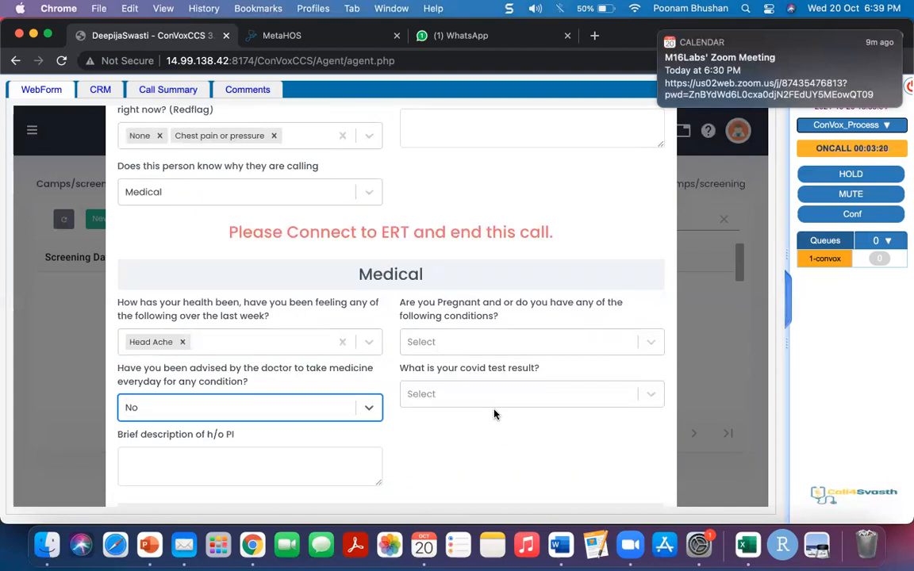
left_click(498, 402)
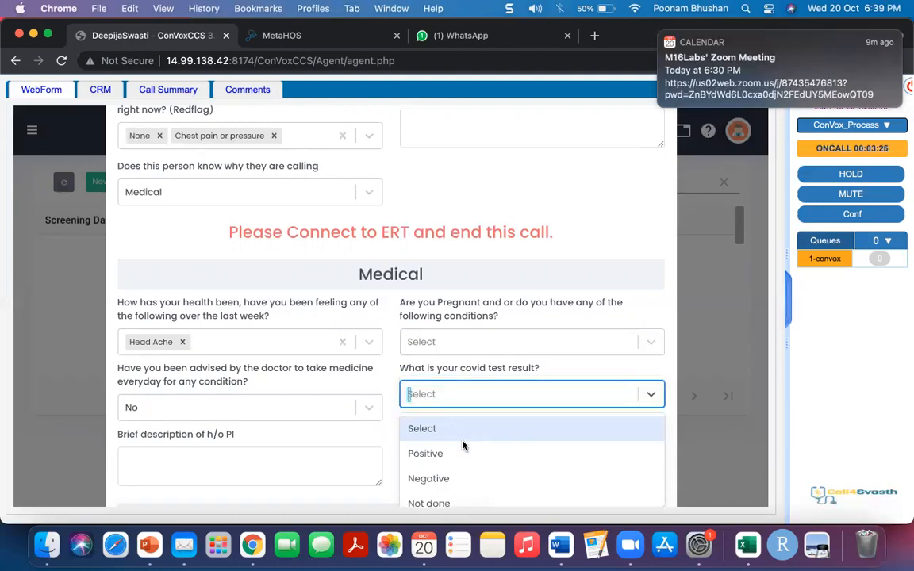
left_click(448, 480)
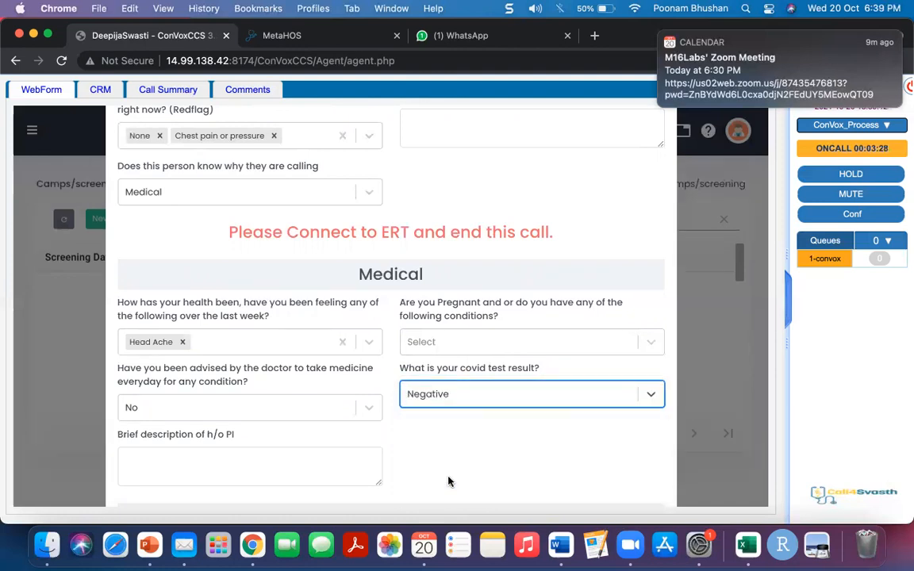
scroll(448, 480, "down", 2)
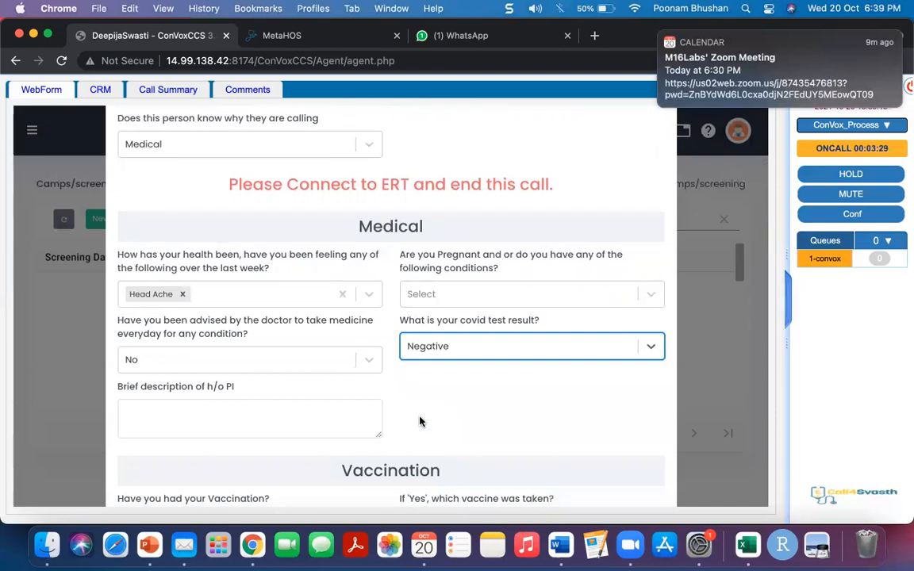
left_click(314, 422)
scroll(493, 410, "down", 1)
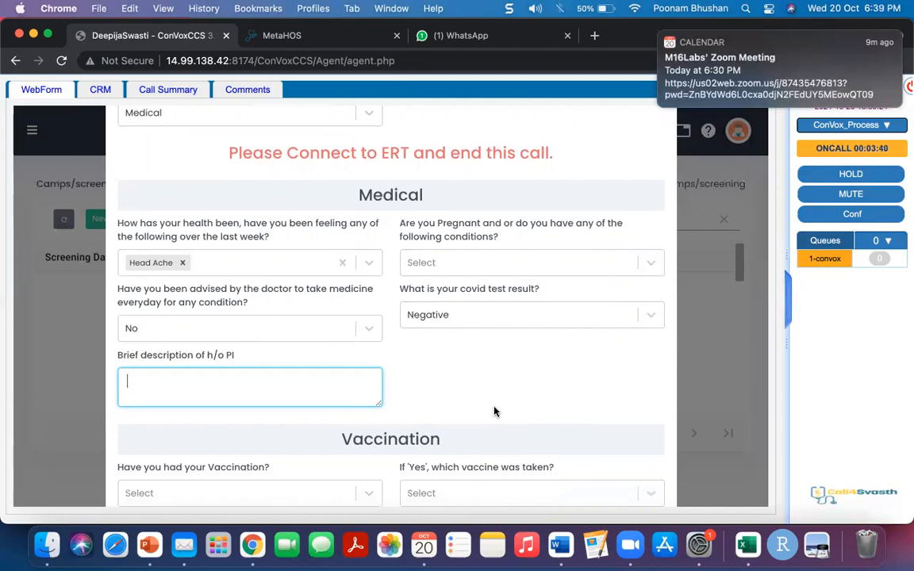
scroll(493, 411, "down", 3)
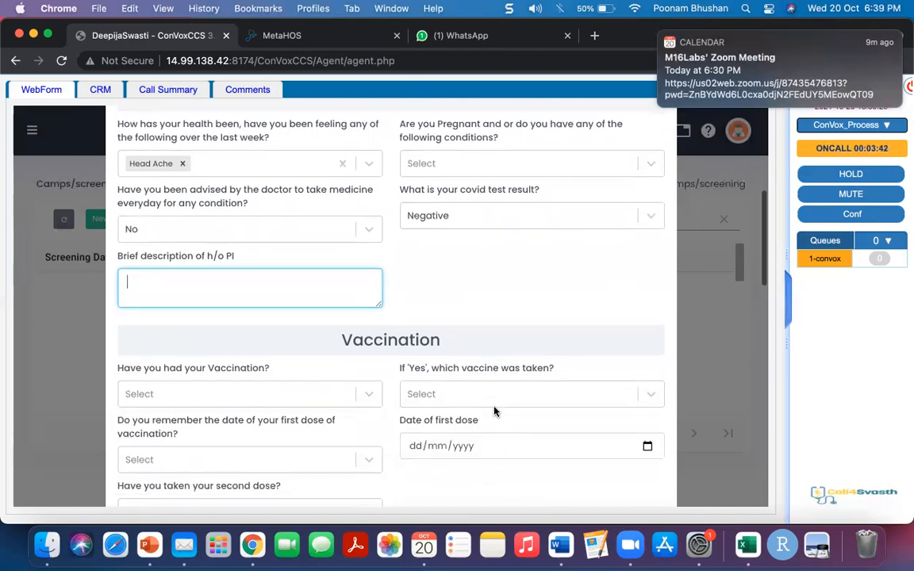
scroll(494, 411, "down", 2)
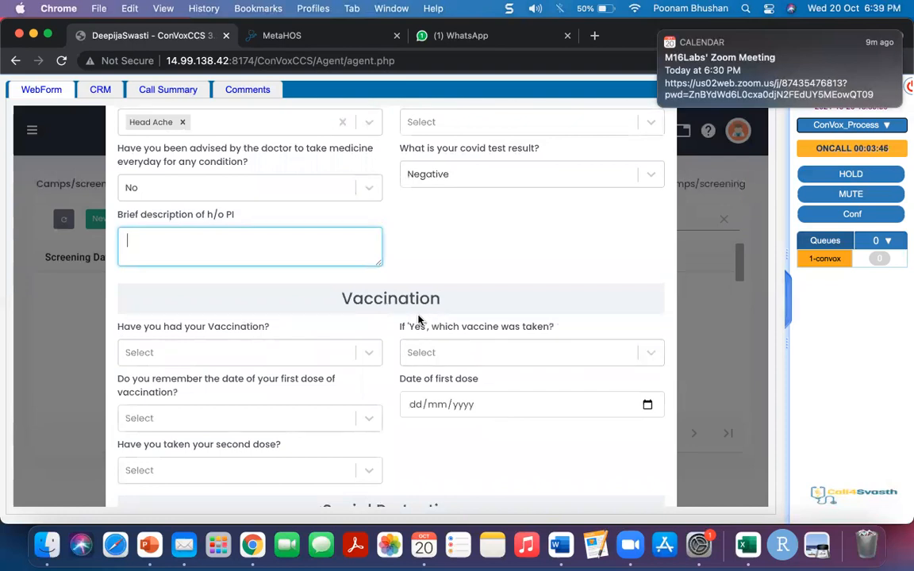
scroll(374, 330, "down", 1)
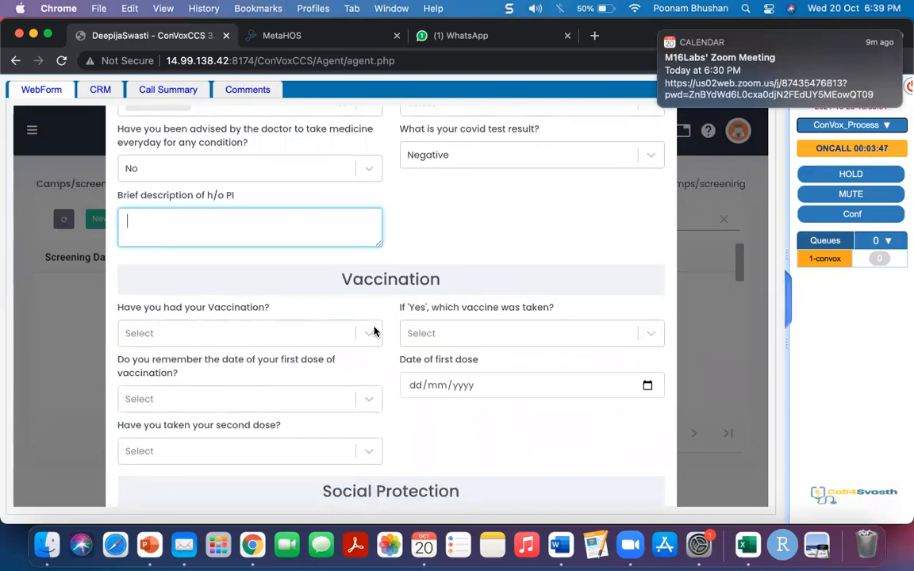
- Mark the patient as vaccinated with Covaxin
left_click(373, 332)
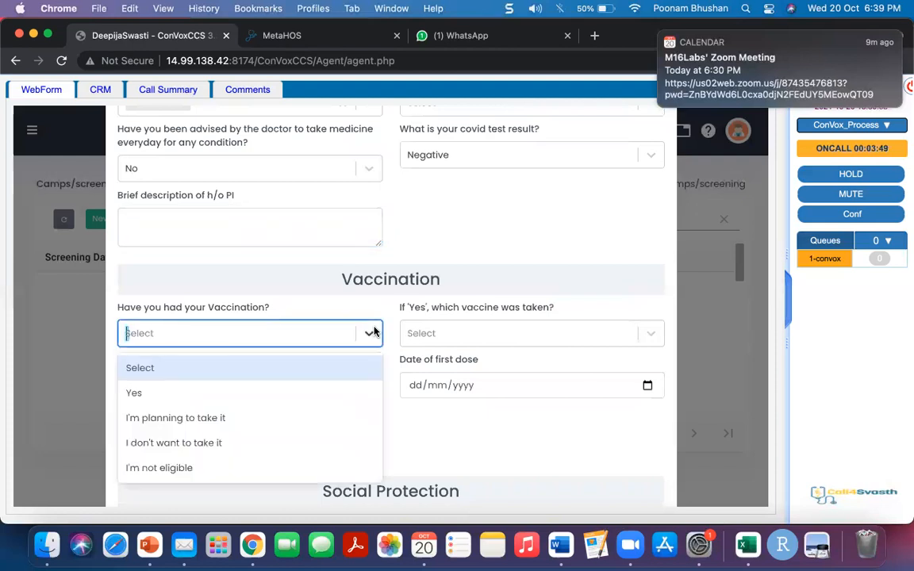
left_click(275, 395)
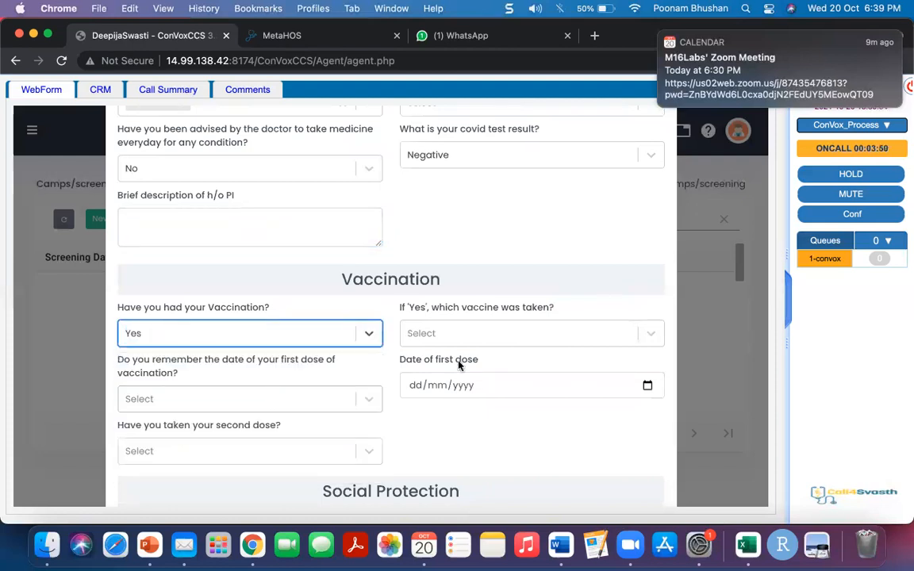
left_click(637, 337)
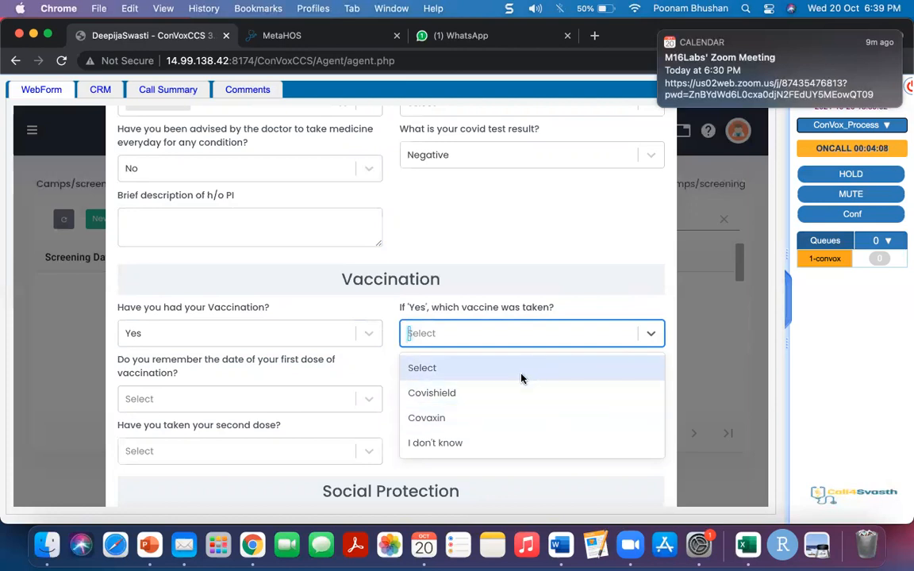
left_click(510, 415)
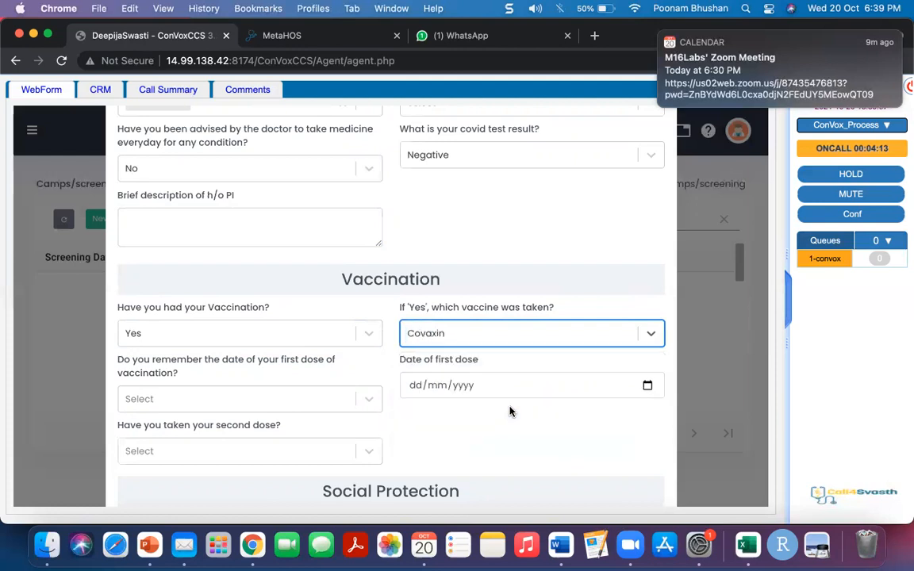
- Confirm the first-dose date is remembered and set it to 14/09/2021
left_click(257, 400)
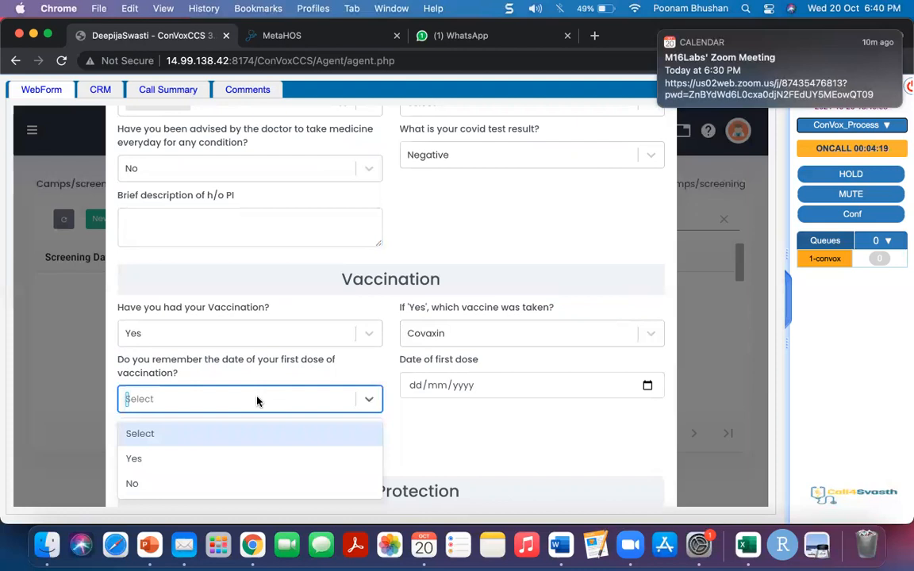
left_click(235, 460)
left_click(648, 386)
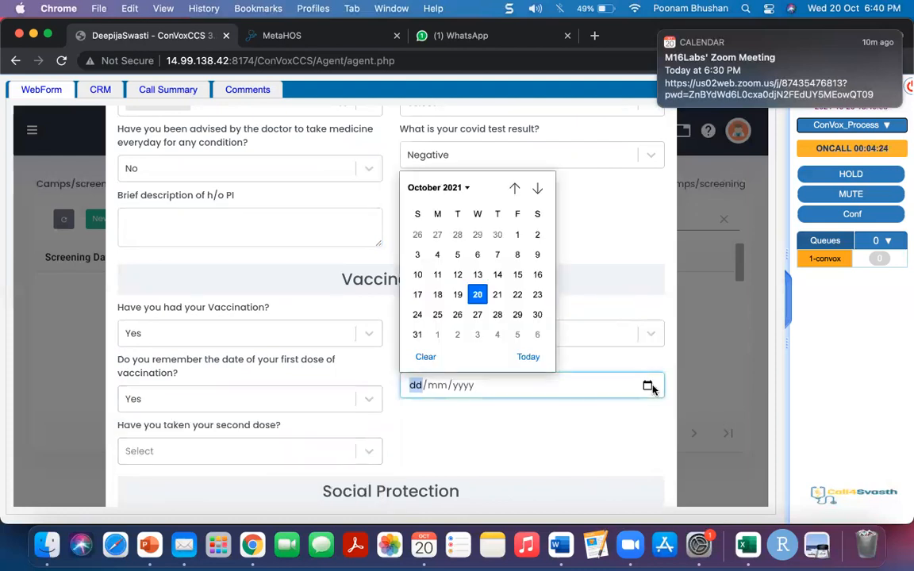
left_click(452, 190)
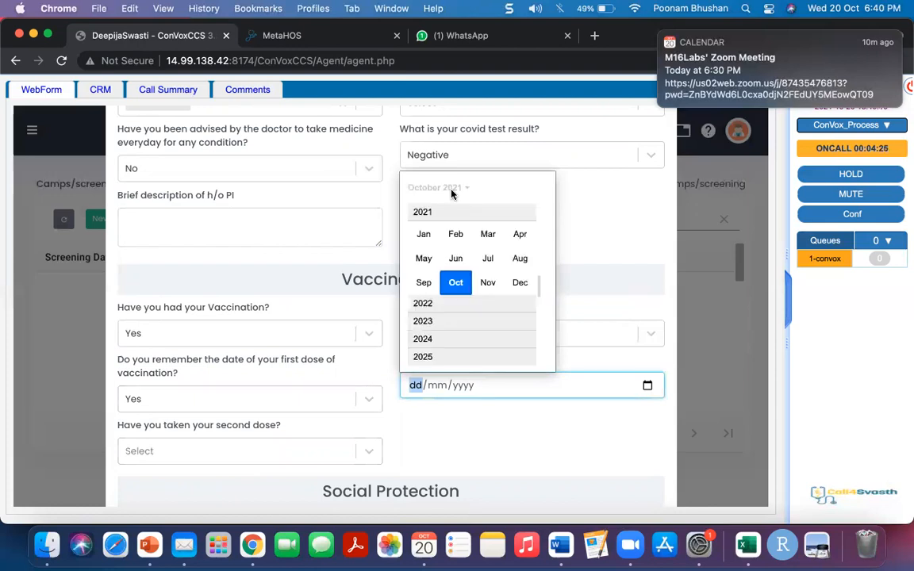
left_click(424, 281)
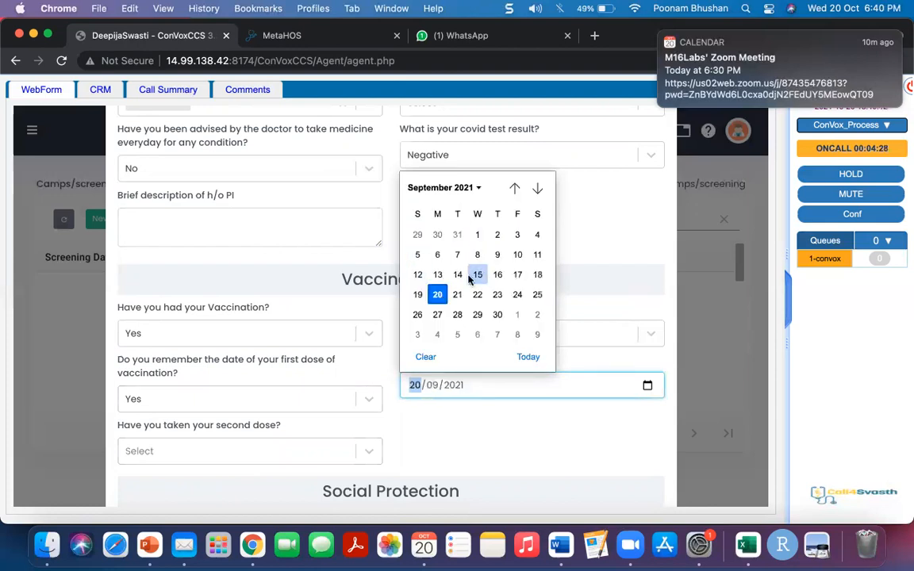
left_click(458, 275)
scroll(444, 401, "down", 1)
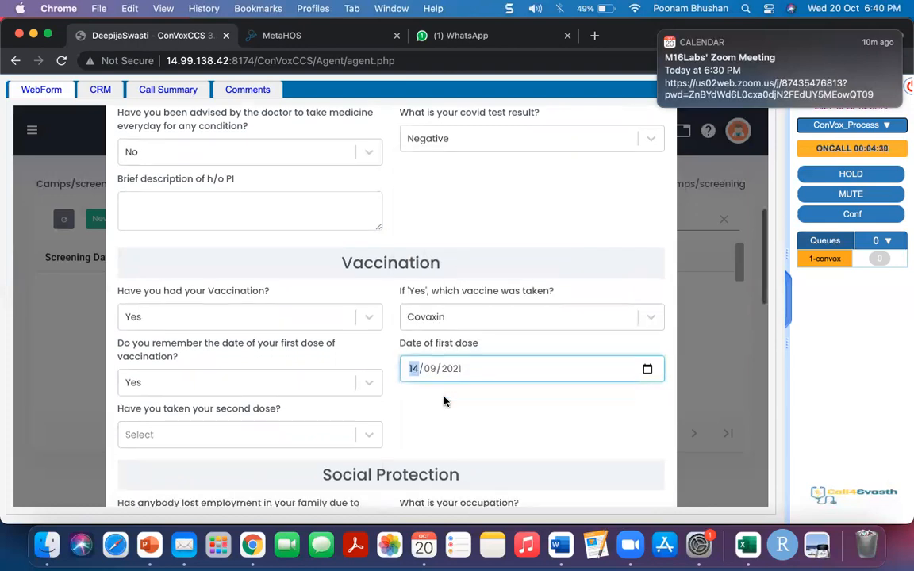
- Answer No to 'Have you taken your second dose?'
left_click(355, 432)
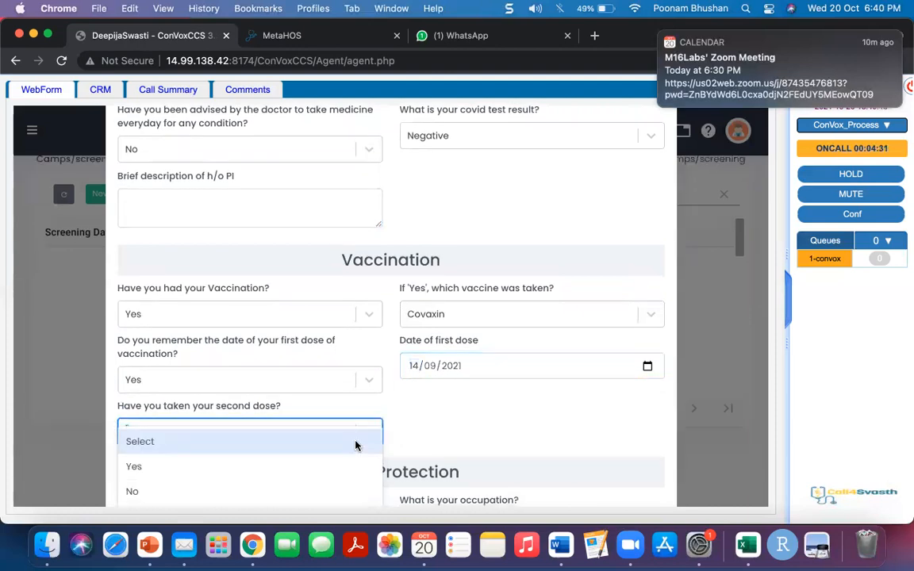
left_click(300, 486)
scroll(300, 485, "down", 1)
scroll(299, 485, "down", 2)
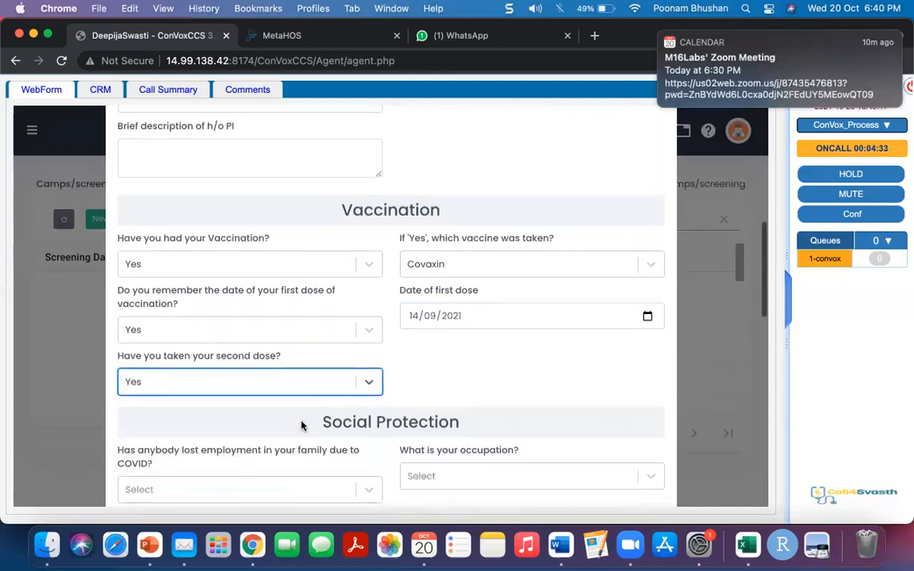
left_click(307, 390)
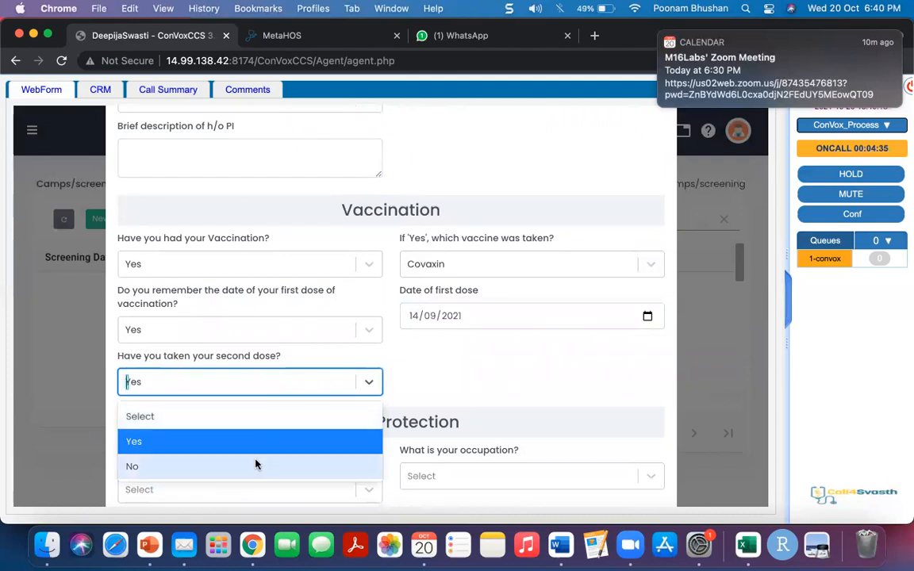
left_click(255, 463)
scroll(255, 464, "down", 1)
scroll(256, 464, "down", 5)
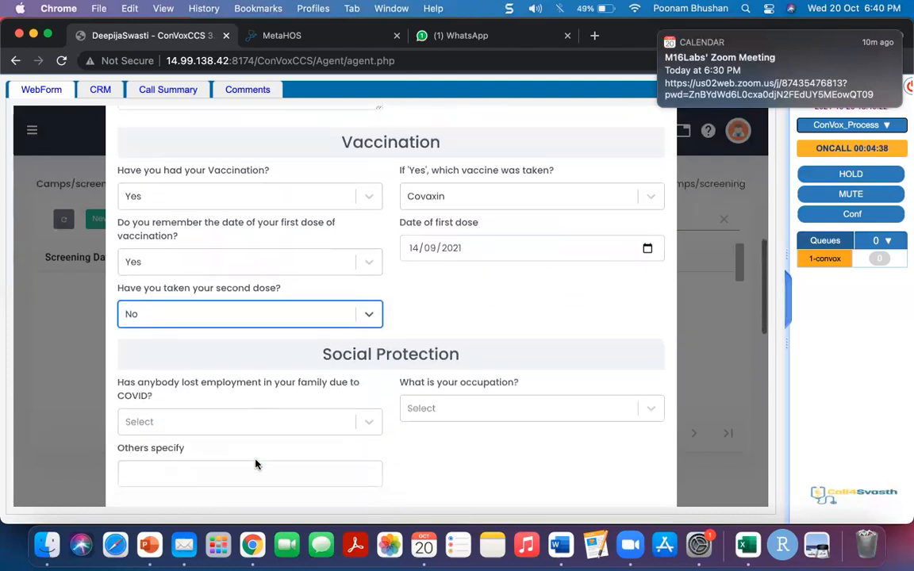
scroll(255, 464, "down", 15)
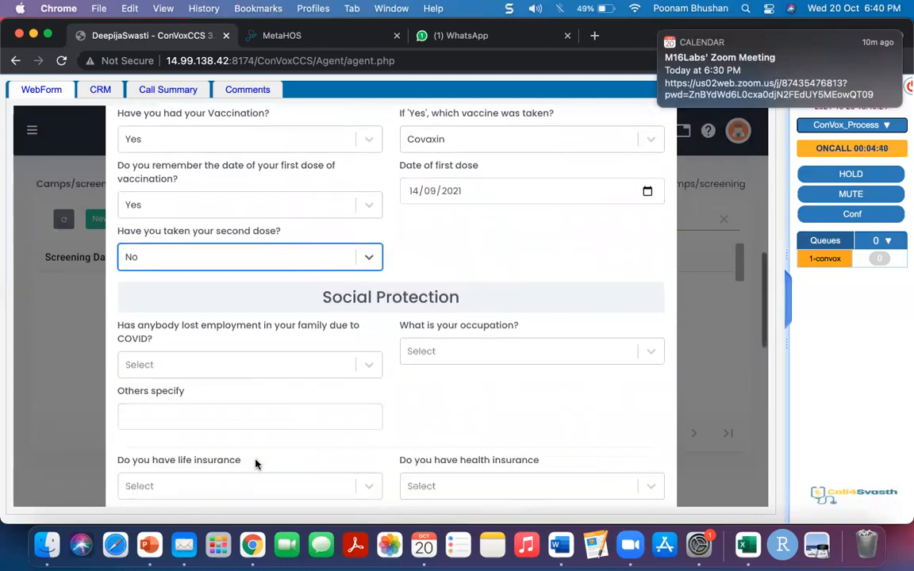
- Advance the screening to its Status step and tick Modify Risk
scroll(255, 464, "down", 7)
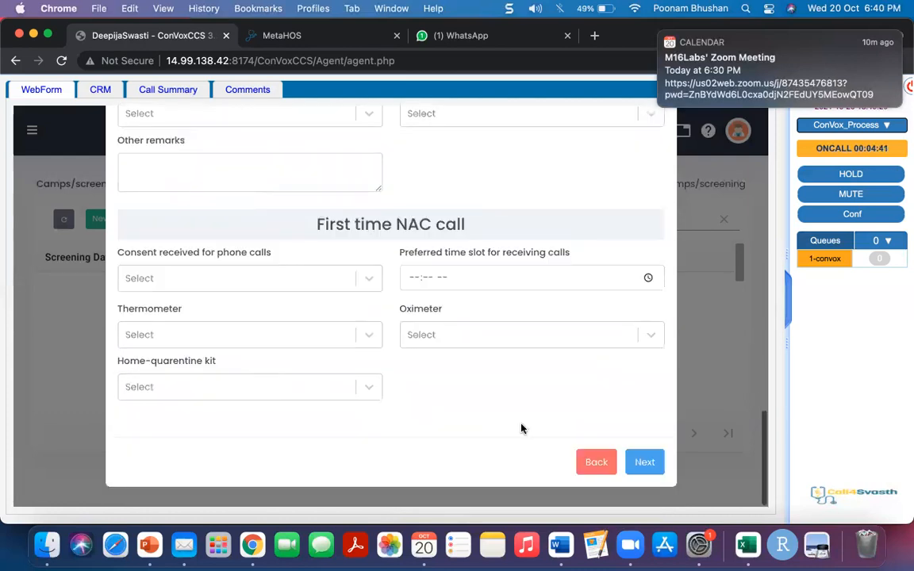
left_click(645, 463)
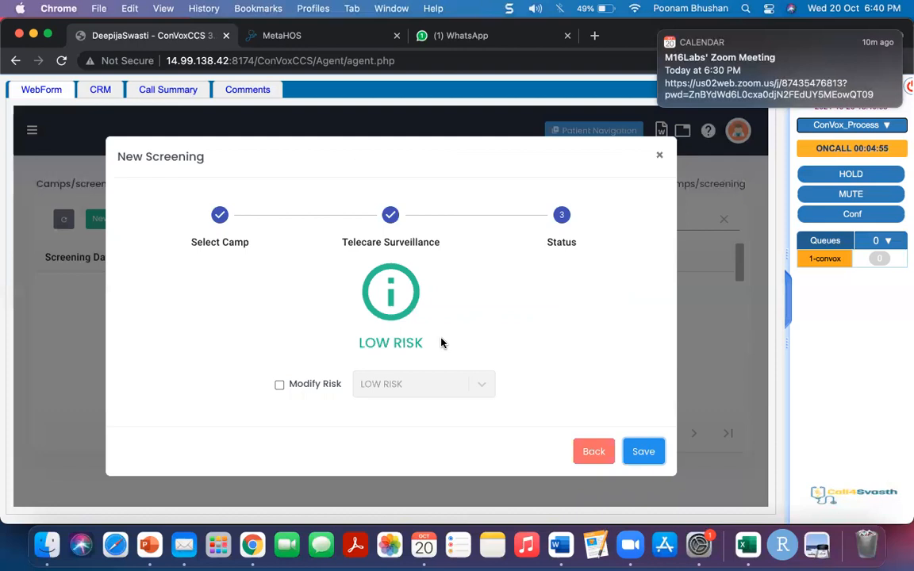
left_click(283, 387)
left_click(279, 386)
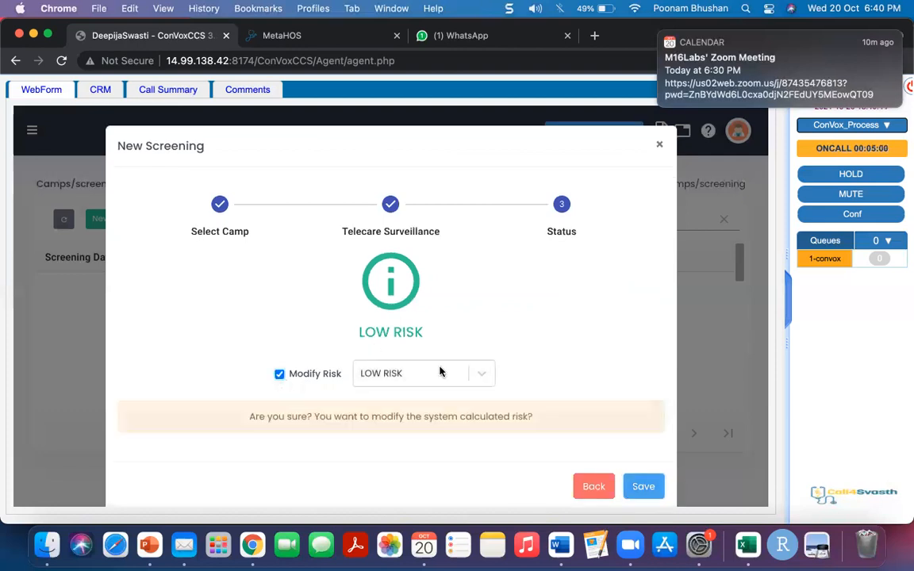
triple_click(300, 418)
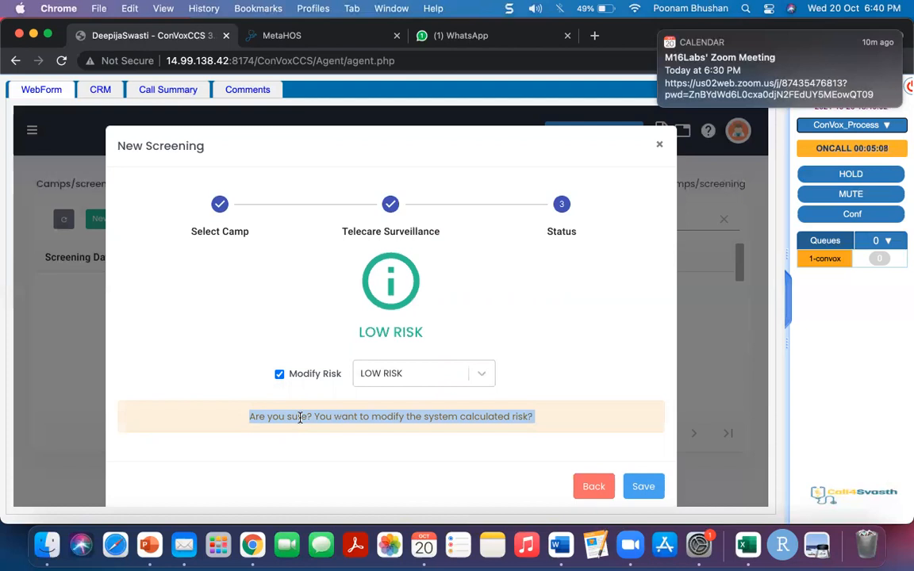
- Change the risk level from LOW to HIGH and save the screening
left_click(478, 377)
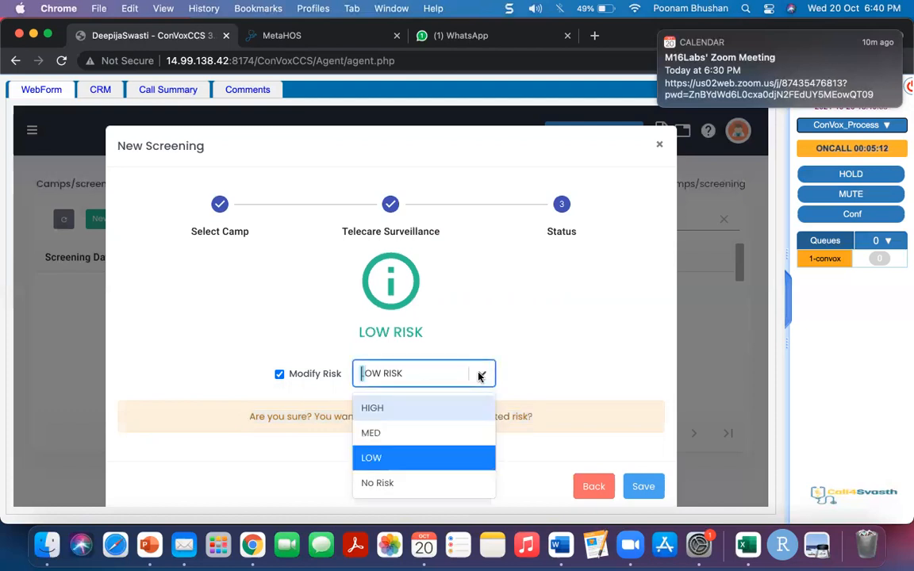
left_click(410, 418)
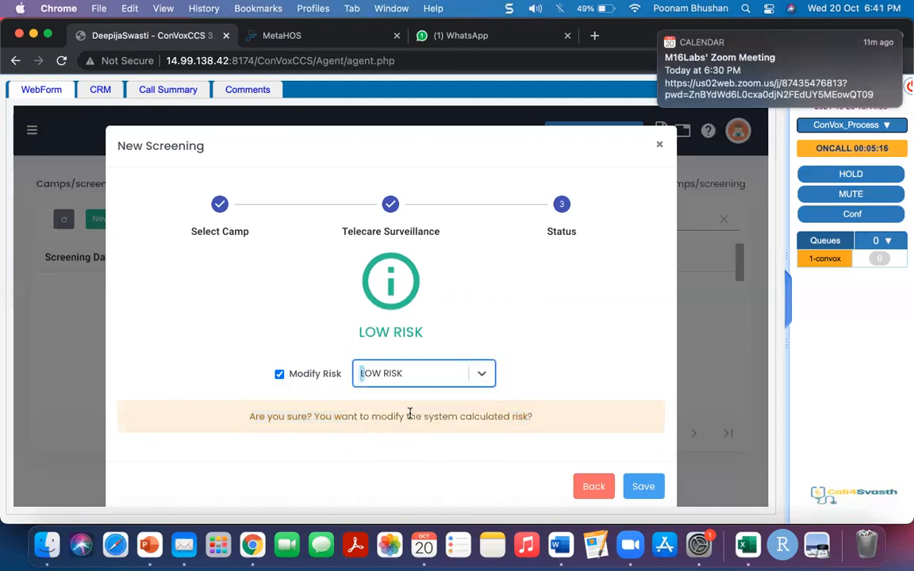
scroll(465, 468, "up", 2)
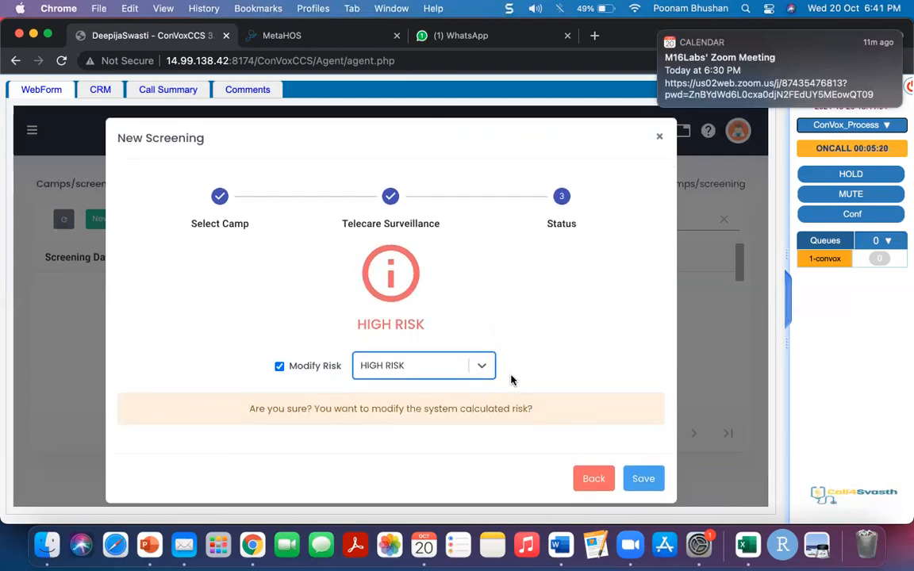
left_click(642, 476)
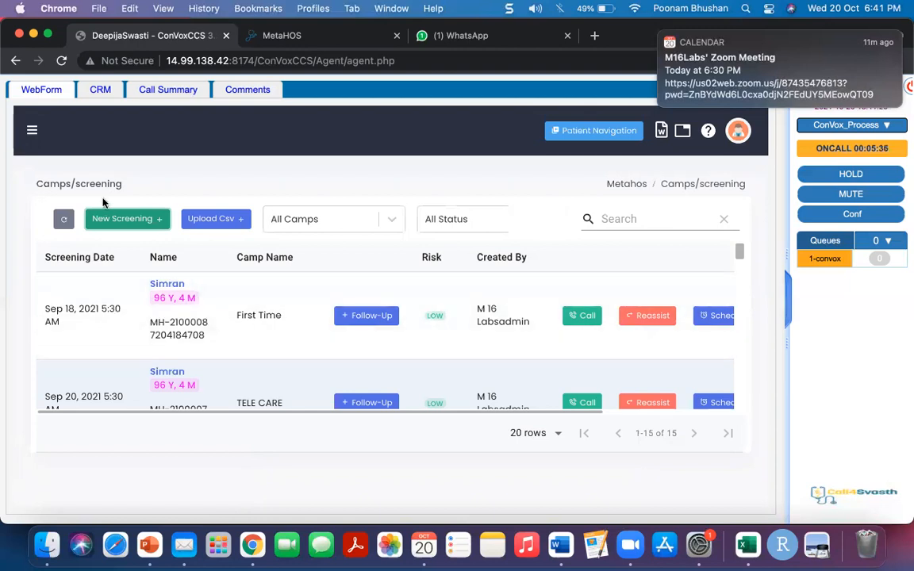
- Set the call disposition to Test --- Test Call in the CRM form
left_click(99, 93)
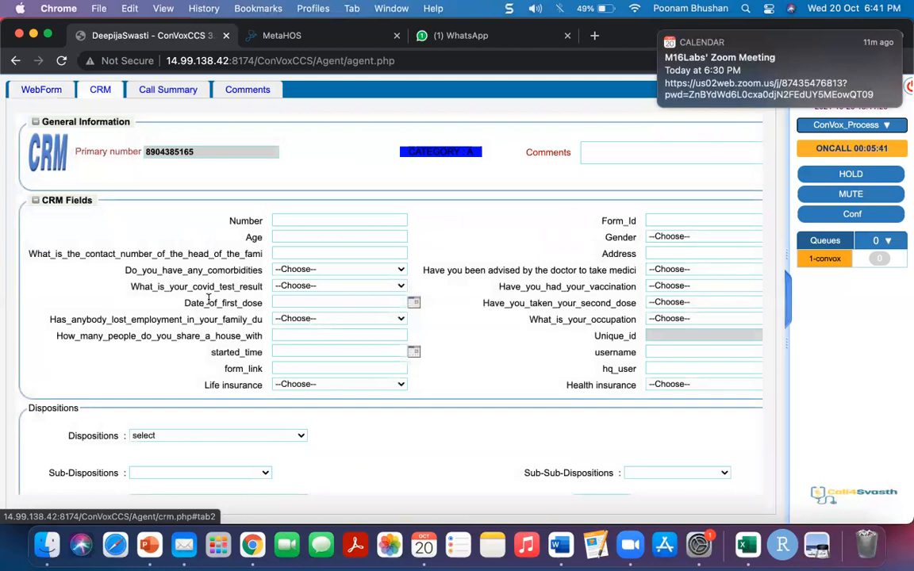
scroll(207, 299, "down", 2)
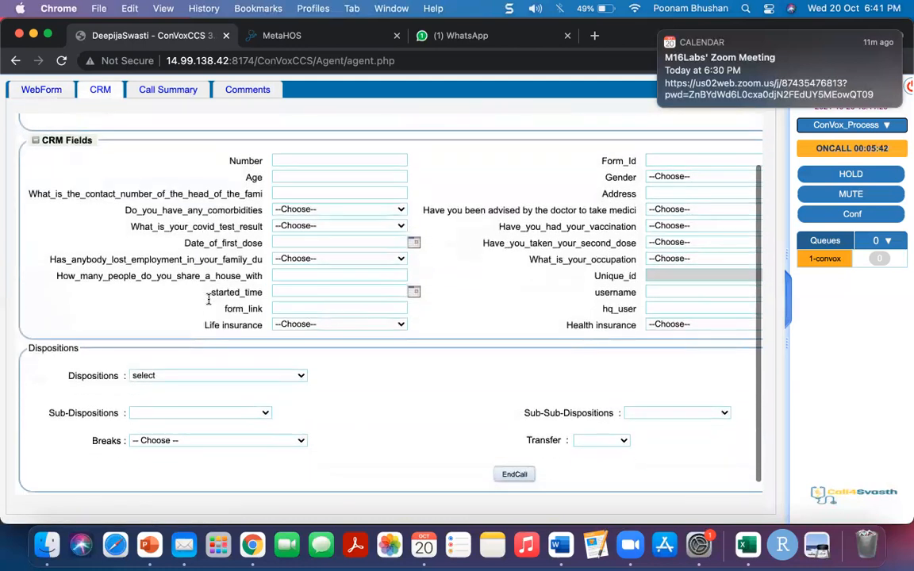
left_click(219, 377)
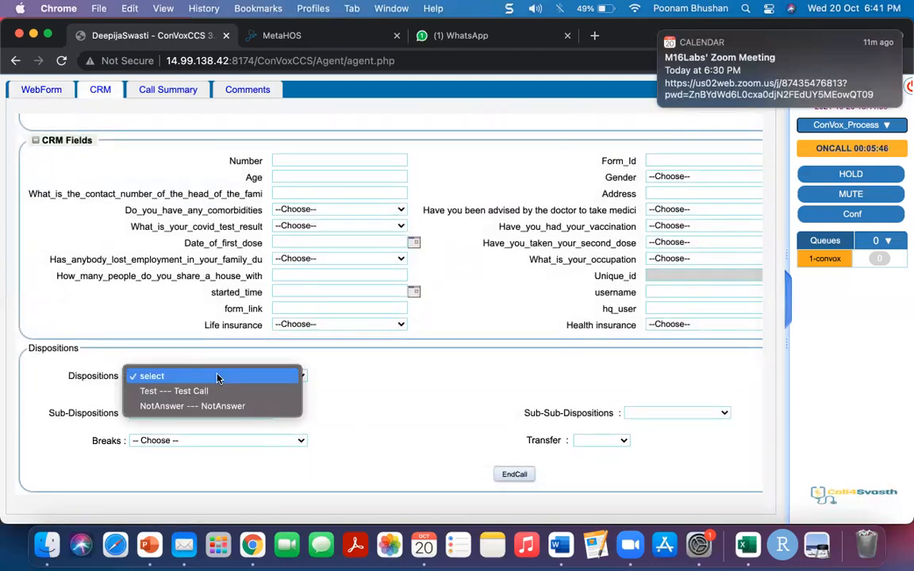
left_click(196, 391)
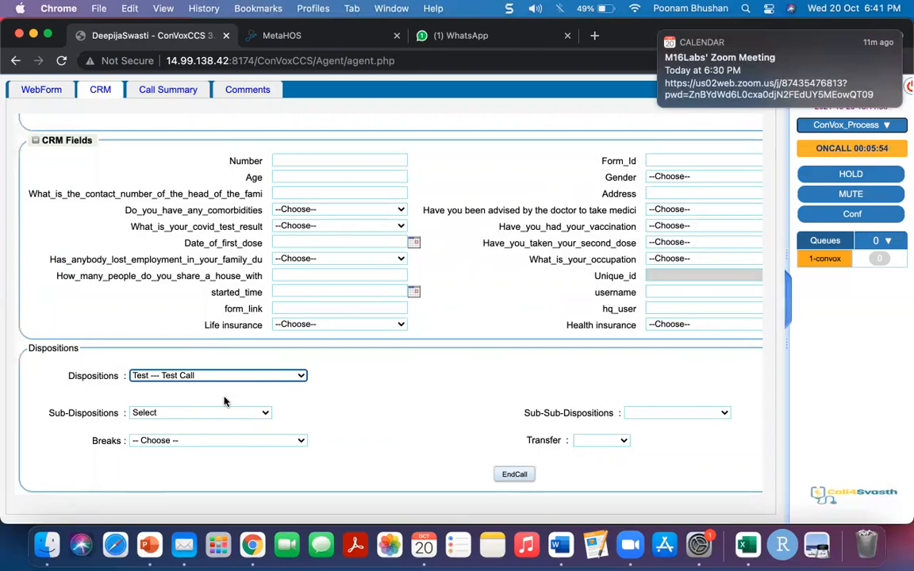
- Check the sub-disposition and transfer options without changing them, then end the call
left_click(225, 410)
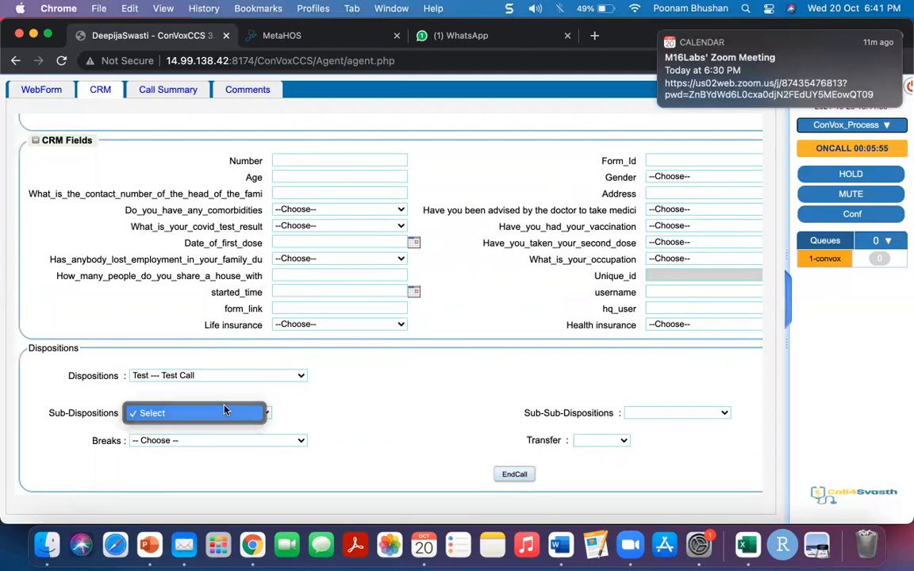
left_click(252, 410)
left_click(648, 412)
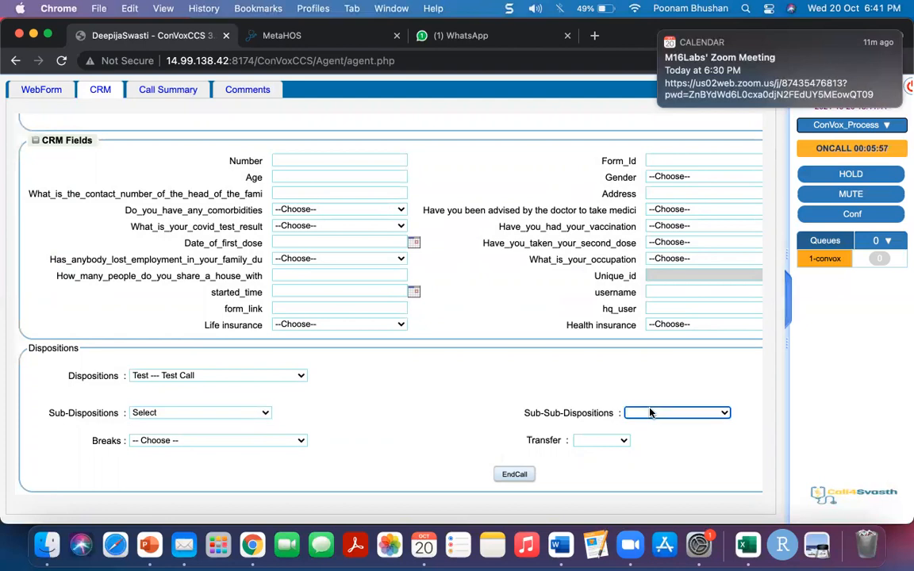
left_click(609, 449)
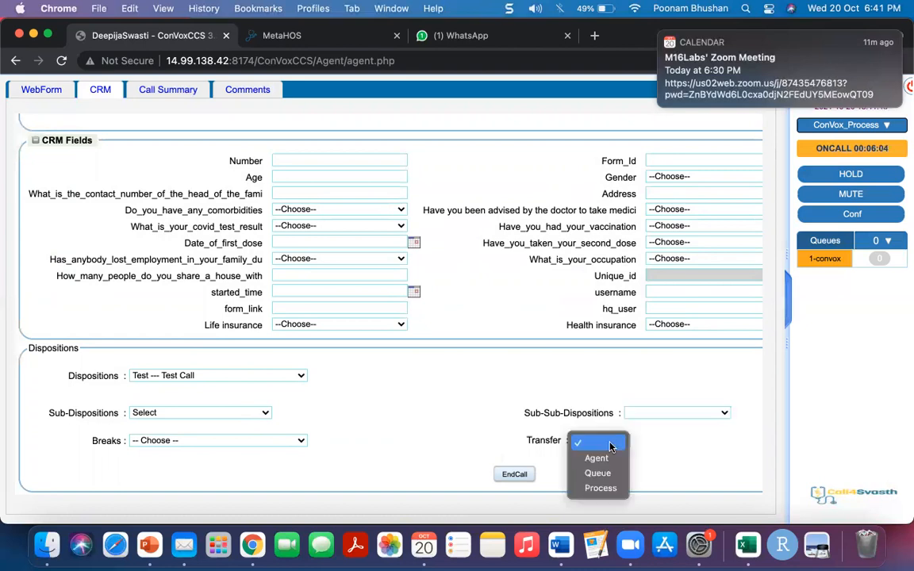
left_click(629, 448)
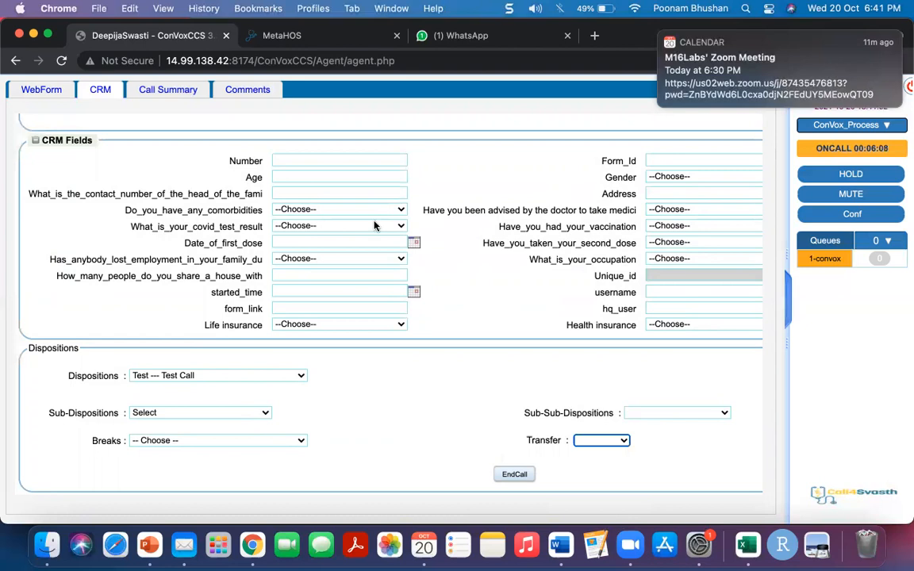
left_click(515, 475)
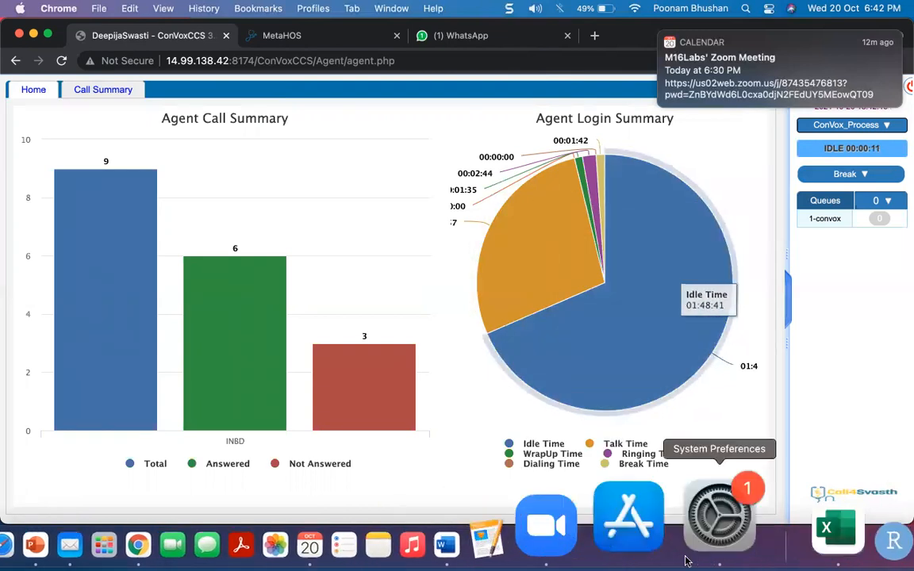
- Bring the Zoom app to the front from the dock after the call ends
left_click(623, 546)
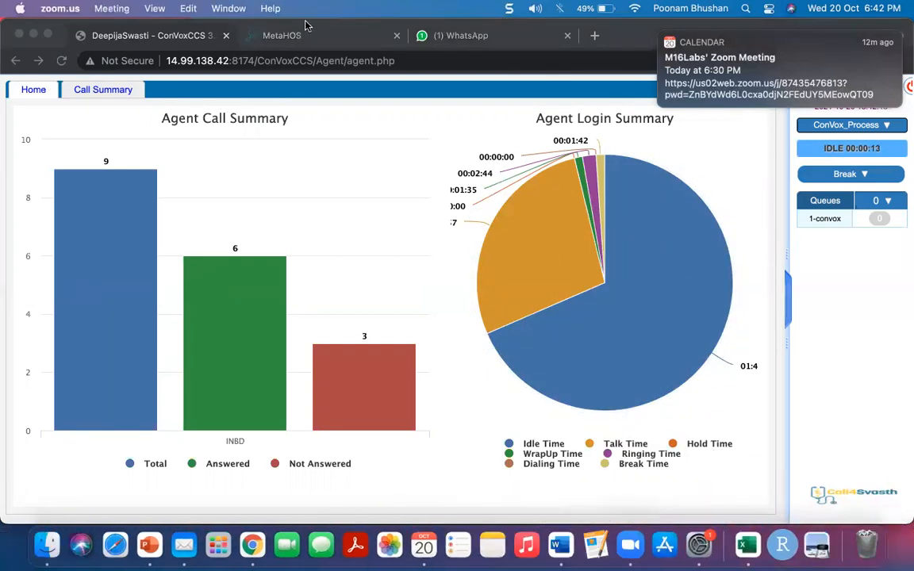